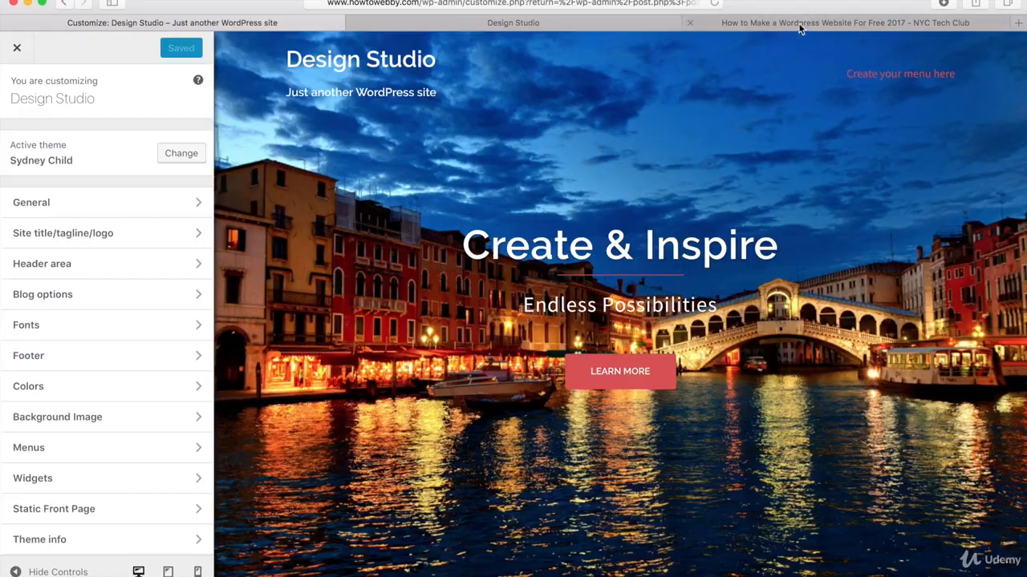
- Switch to the NYC Tech Club guide and read Step 14 on modifying the WordPress setting options
click(807, 21)
click(580, 3)
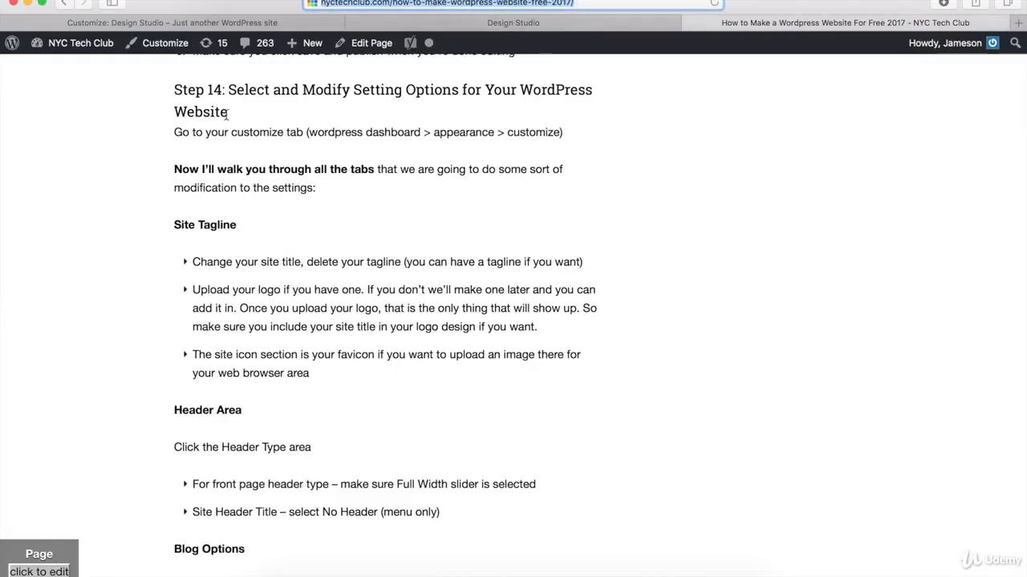
click(160, 94)
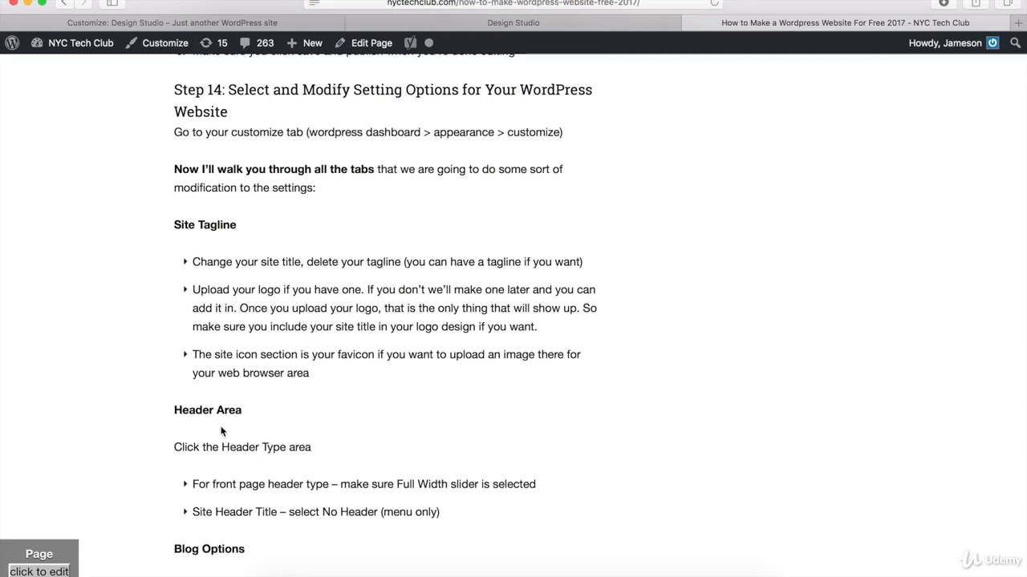
- Return to the Design Studio customizer and review the page wrapper padding in the General settings
click(131, 25)
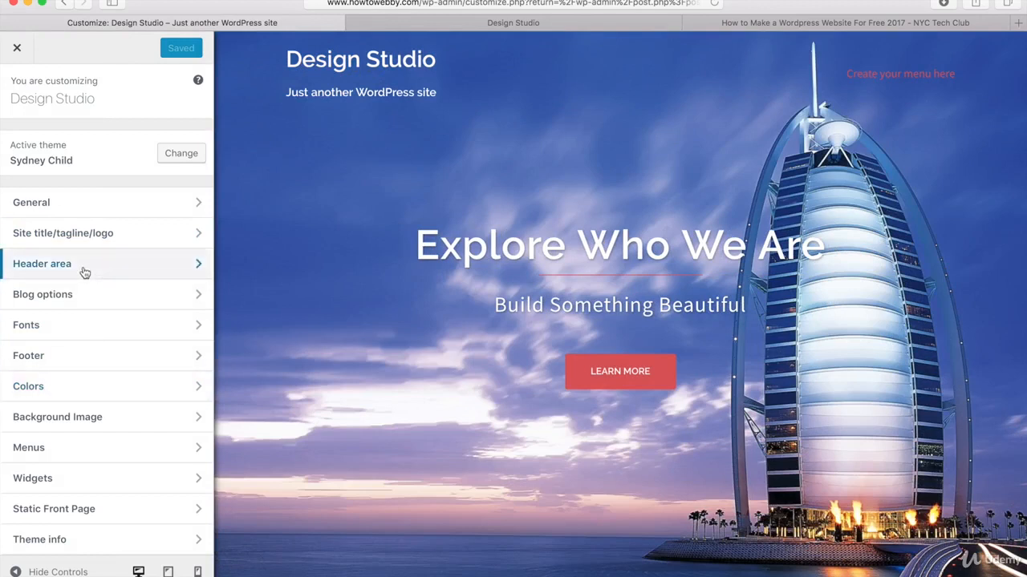
click(32, 205)
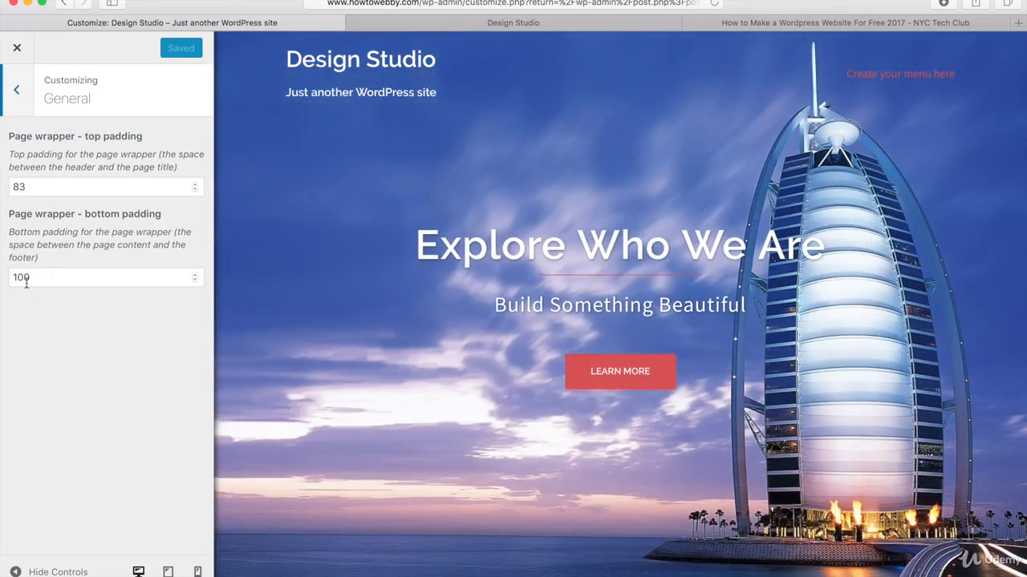
click(18, 93)
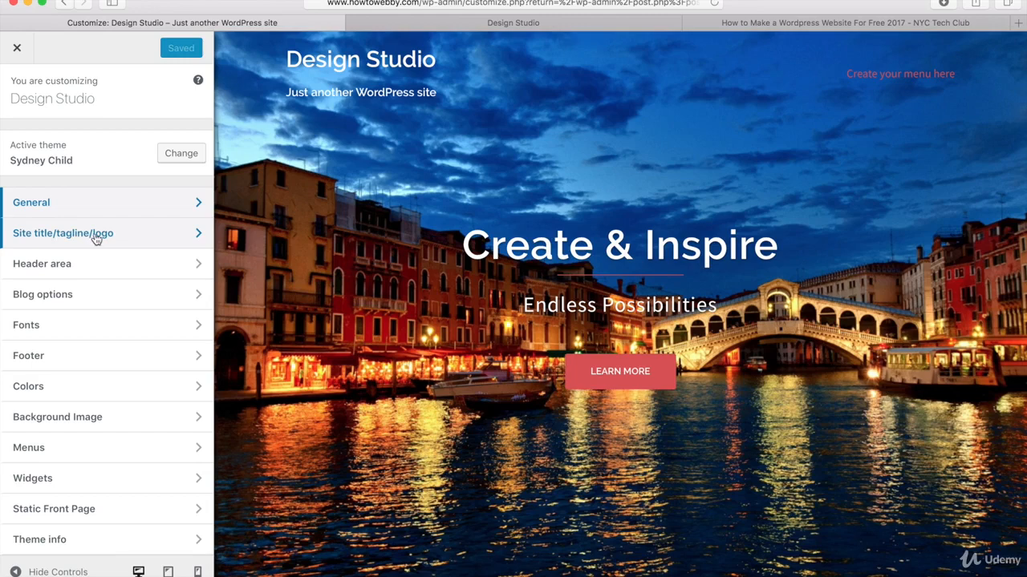
- Delete the site tagline, keeping the title Design Studio, and save and publish the change
click(96, 235)
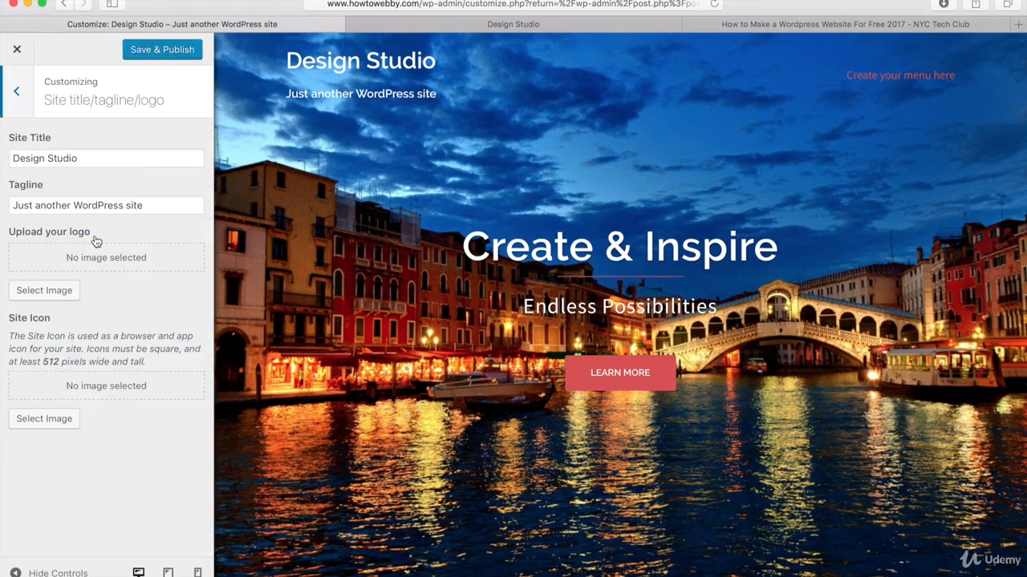
click(111, 155)
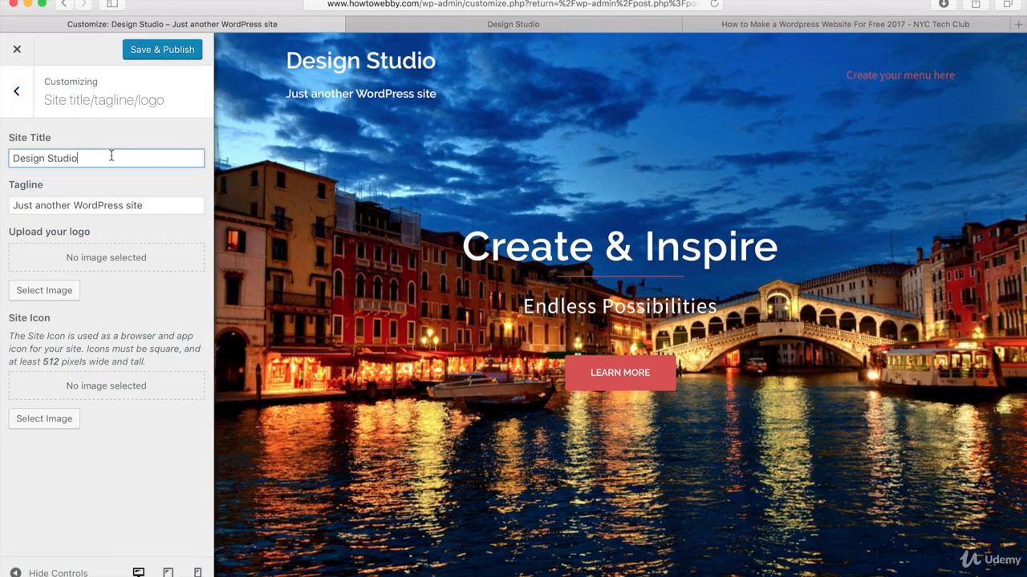
click(151, 205)
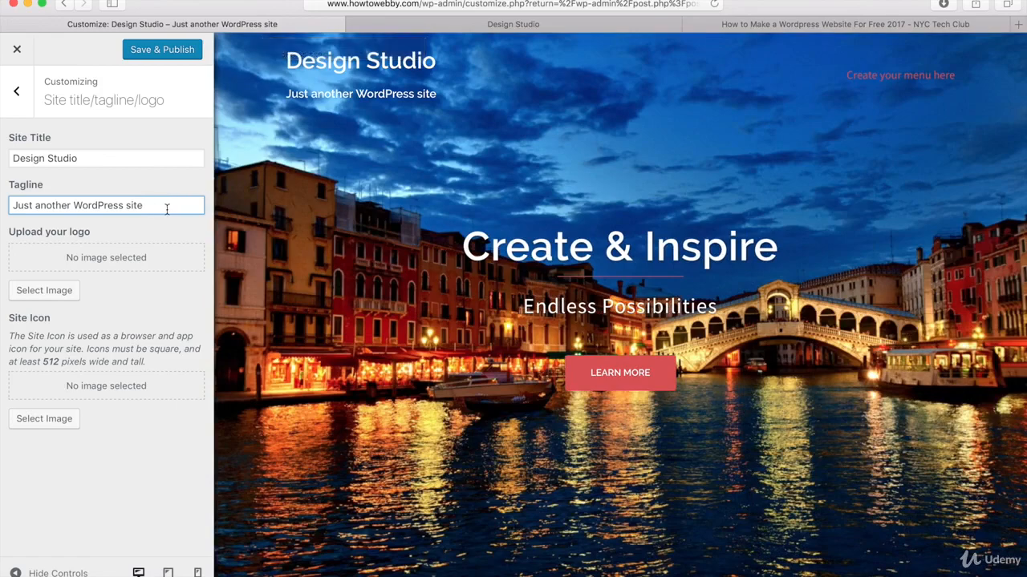
drag(167, 208, 10, 207)
key(BackSpace)
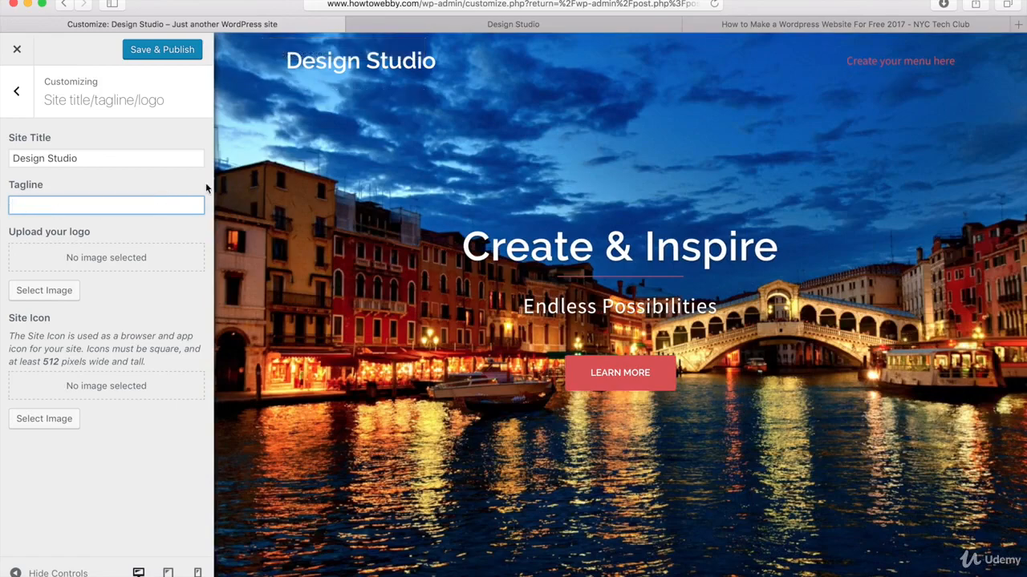
click(234, 183)
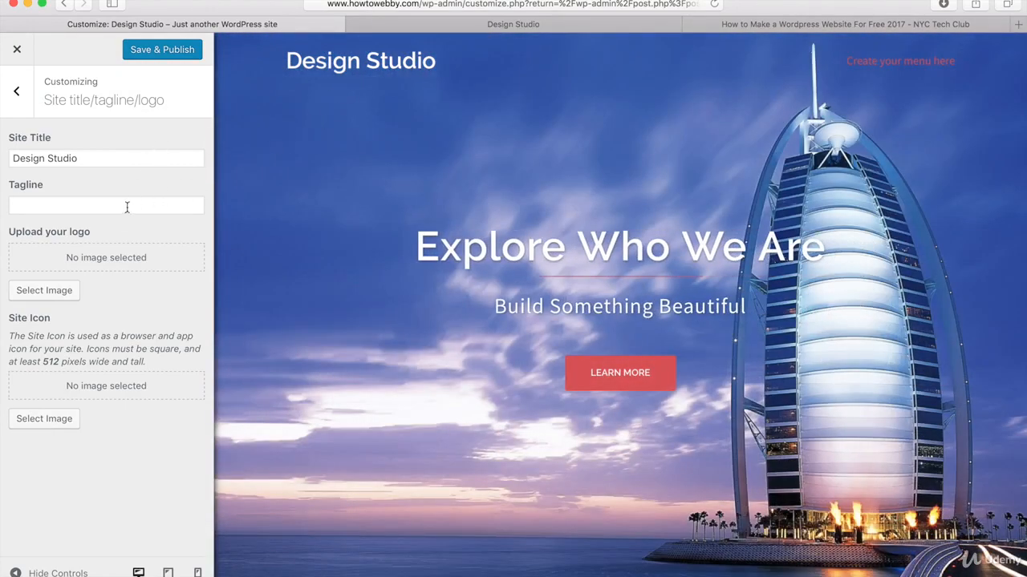
click(158, 50)
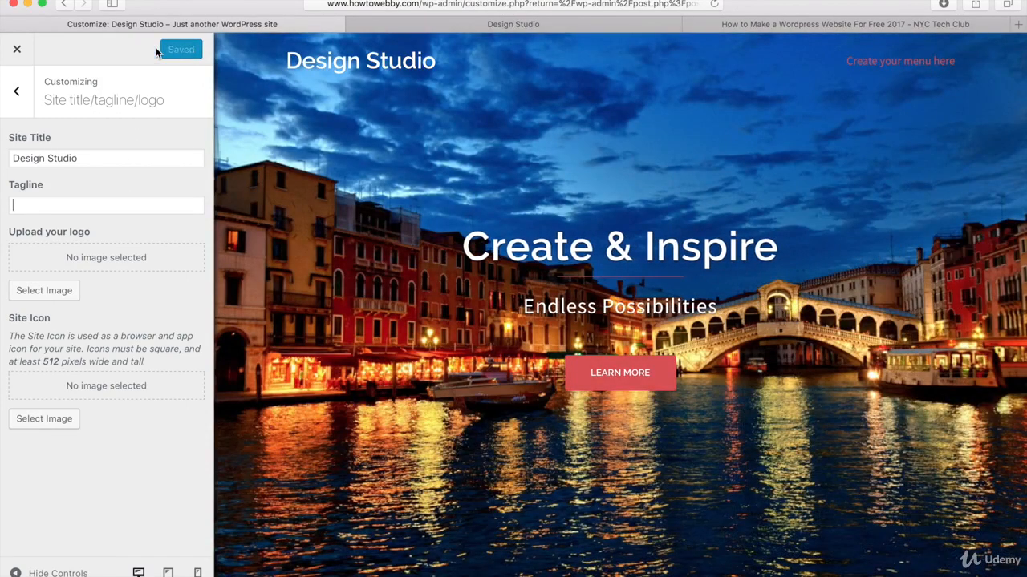
click(17, 93)
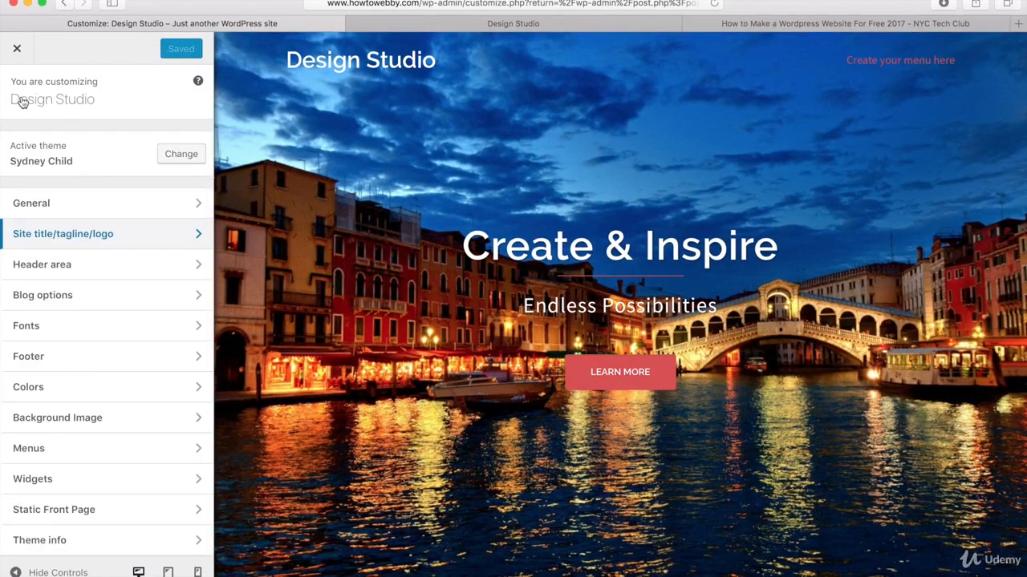
- Open the header area's Menu style settings and examine how the sticky menu behaves on the finished demo site
click(50, 273)
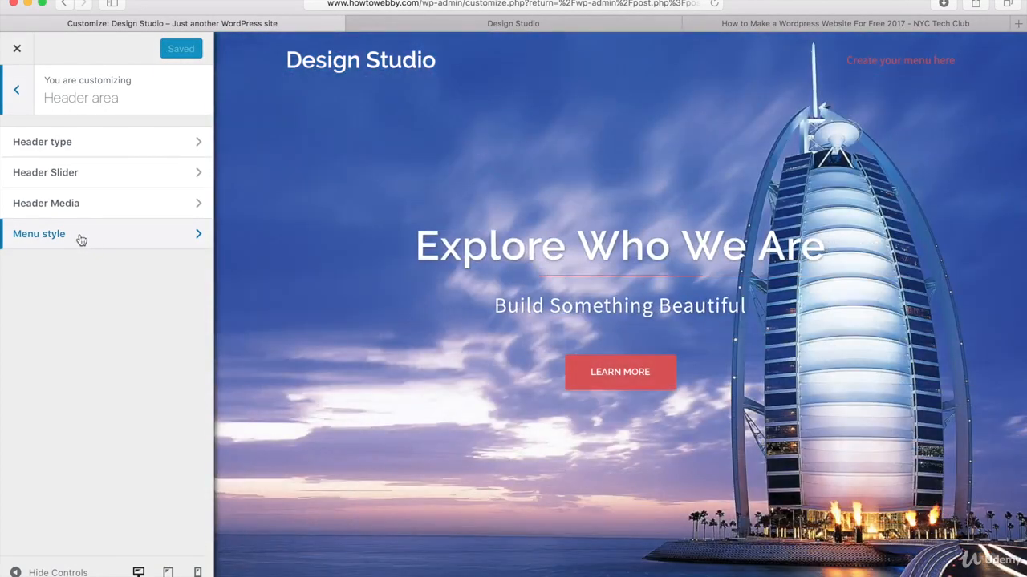
click(81, 240)
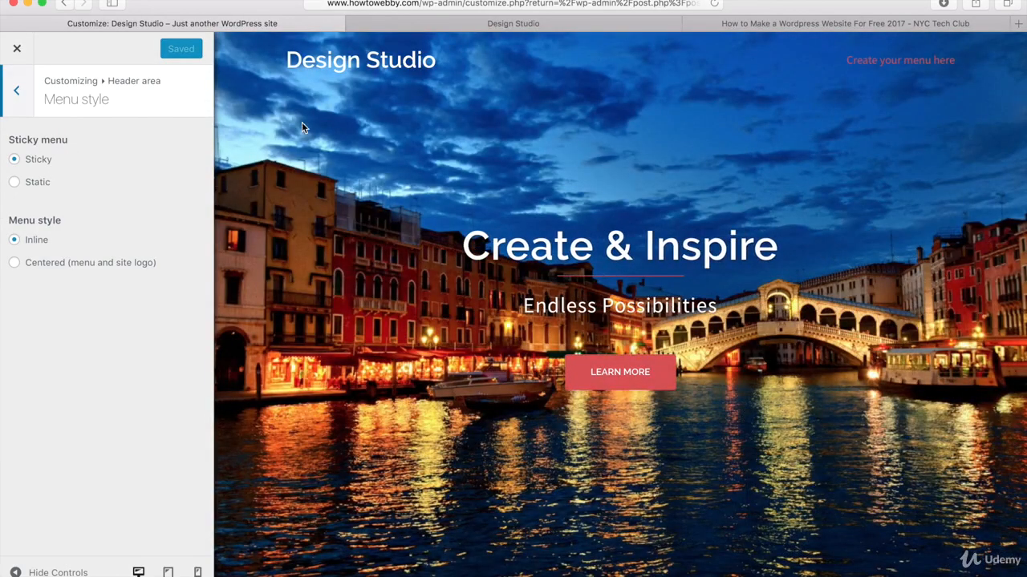
click(519, 22)
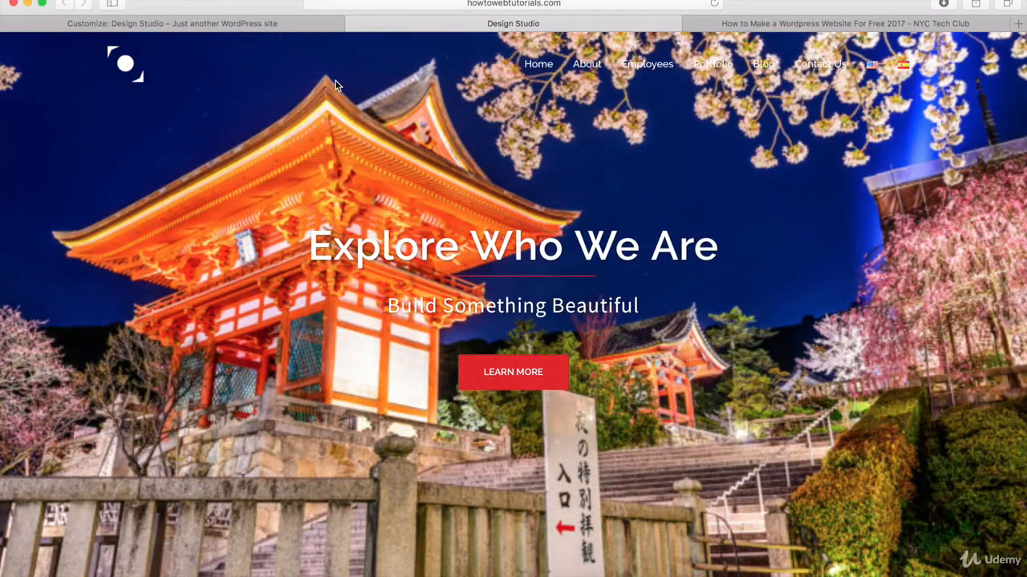
scroll(337, 84, down, 10)
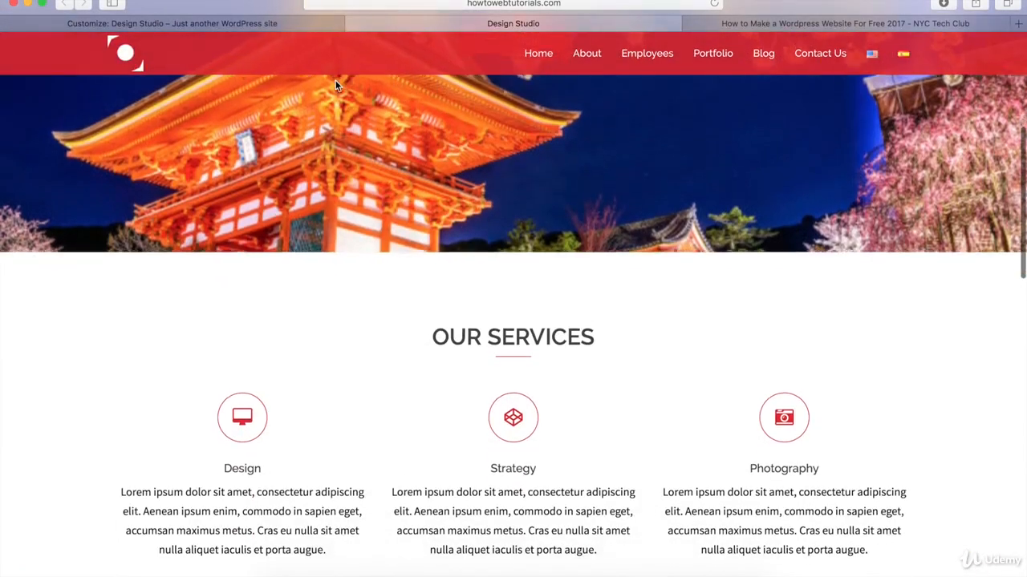
scroll(336, 86, down, 5)
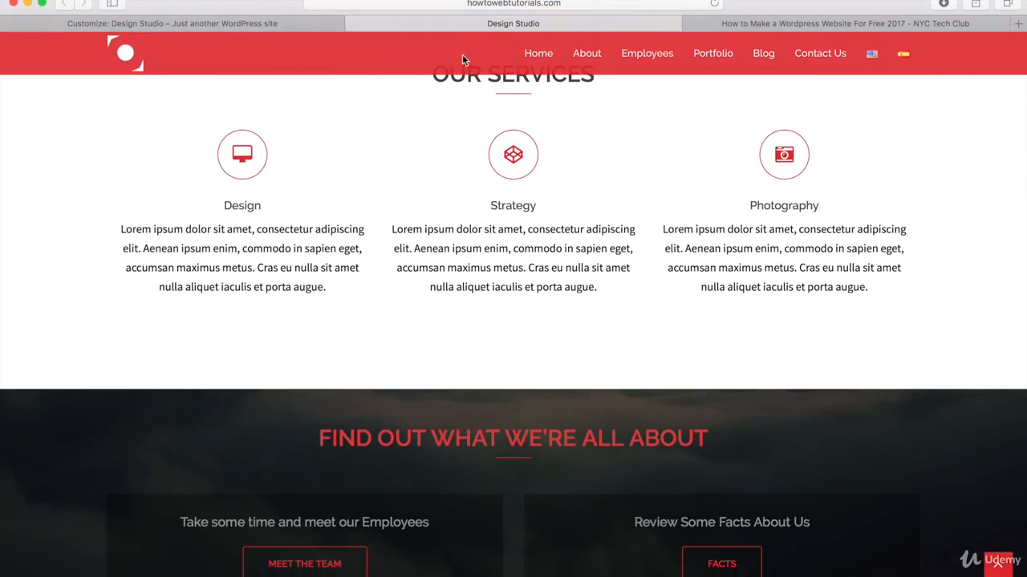
scroll(379, 152, down, 7)
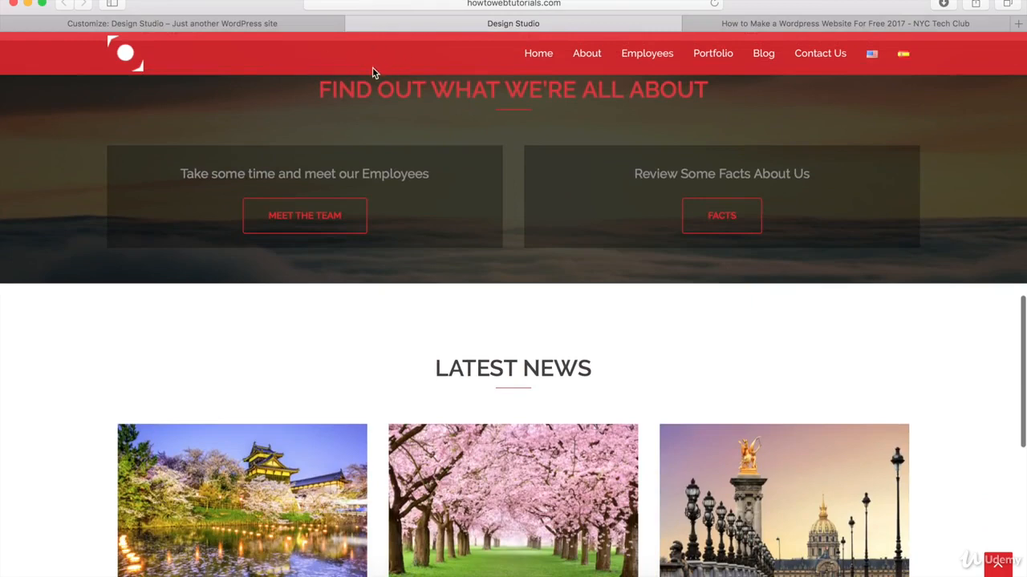
scroll(403, 60, down, 6)
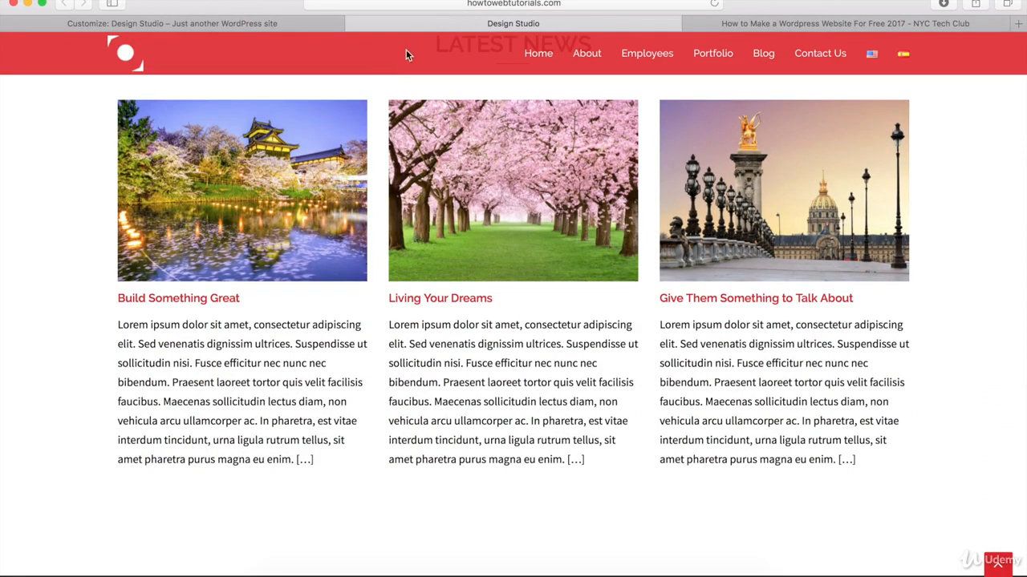
- Back in the customizer, try the Centered menu style, restore Inline, and leave the header settings
click(232, 24)
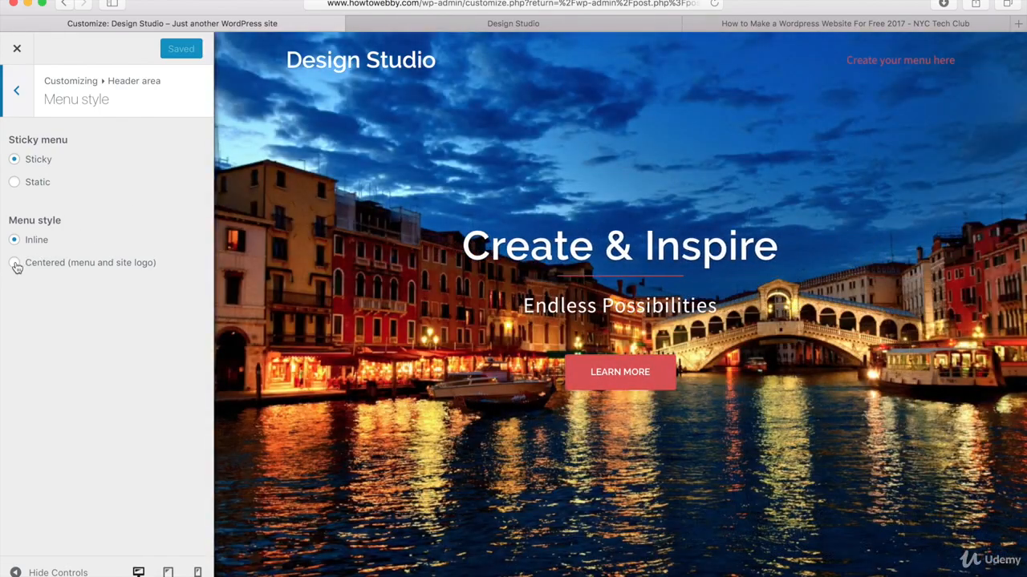
click(15, 263)
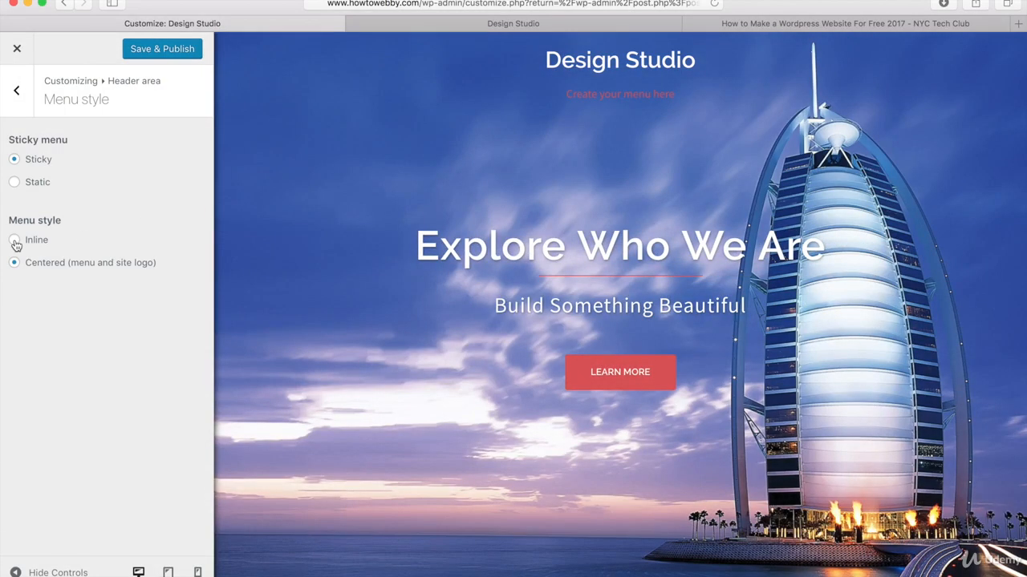
click(15, 242)
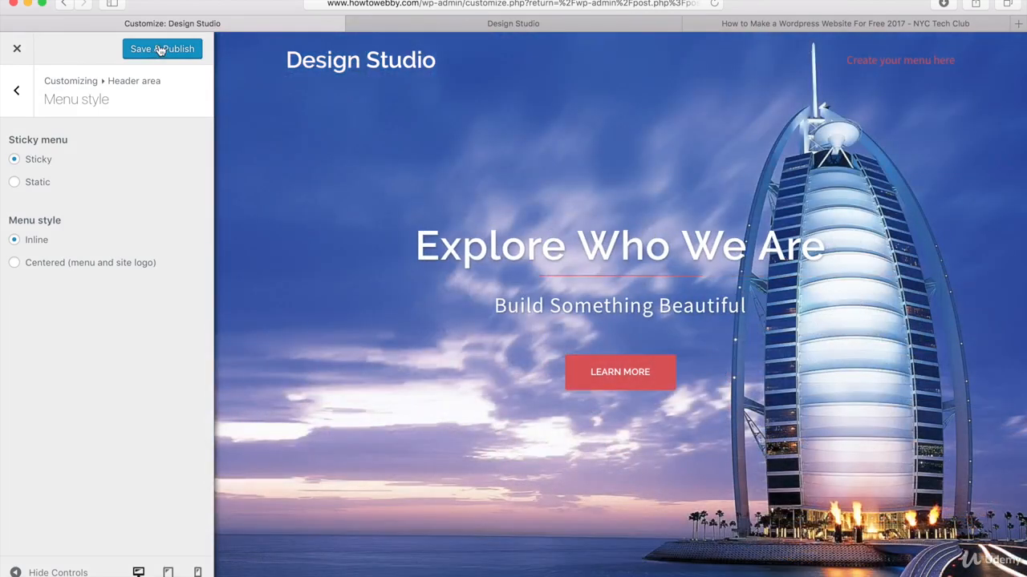
click(17, 94)
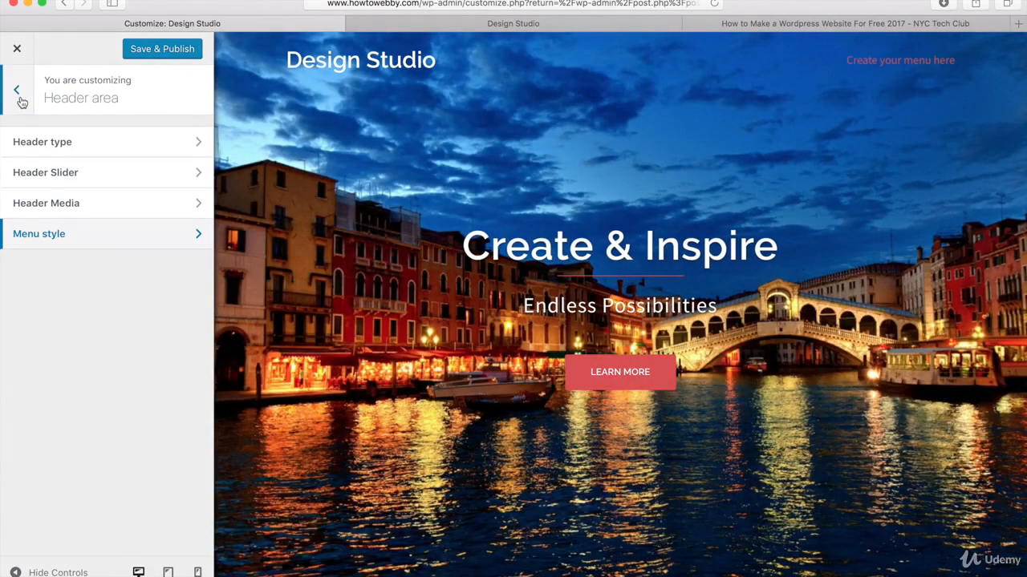
click(17, 94)
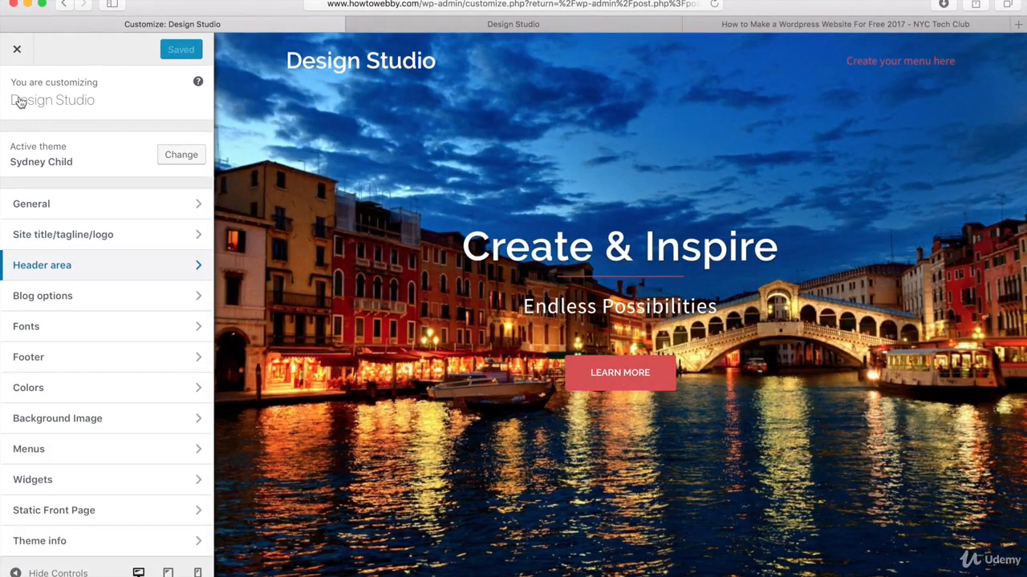
- Set the blog excerpt length to 30 words in the Blog options and save and publish
click(32, 299)
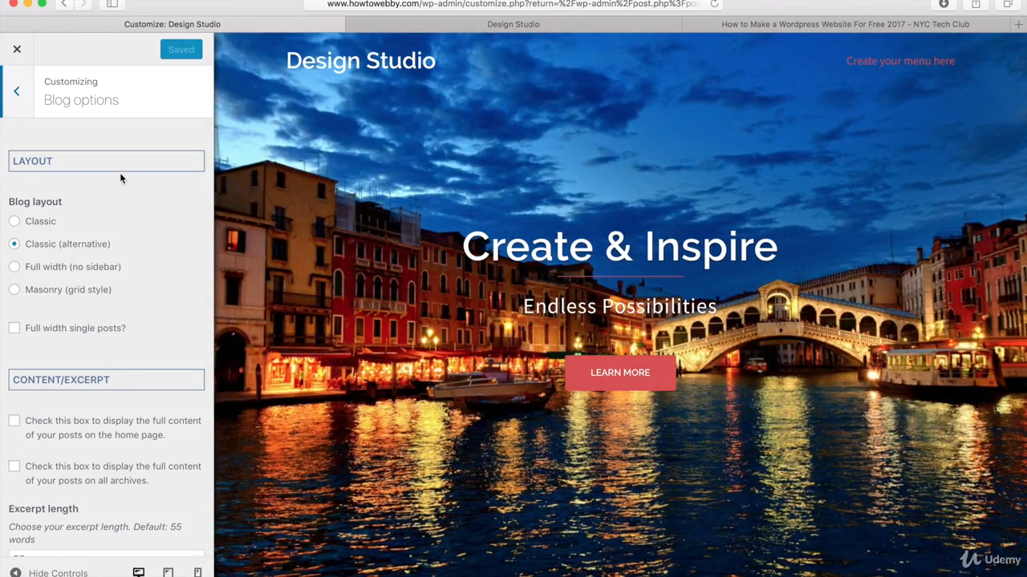
scroll(71, 282, down, 5)
scroll(67, 280, down, 1)
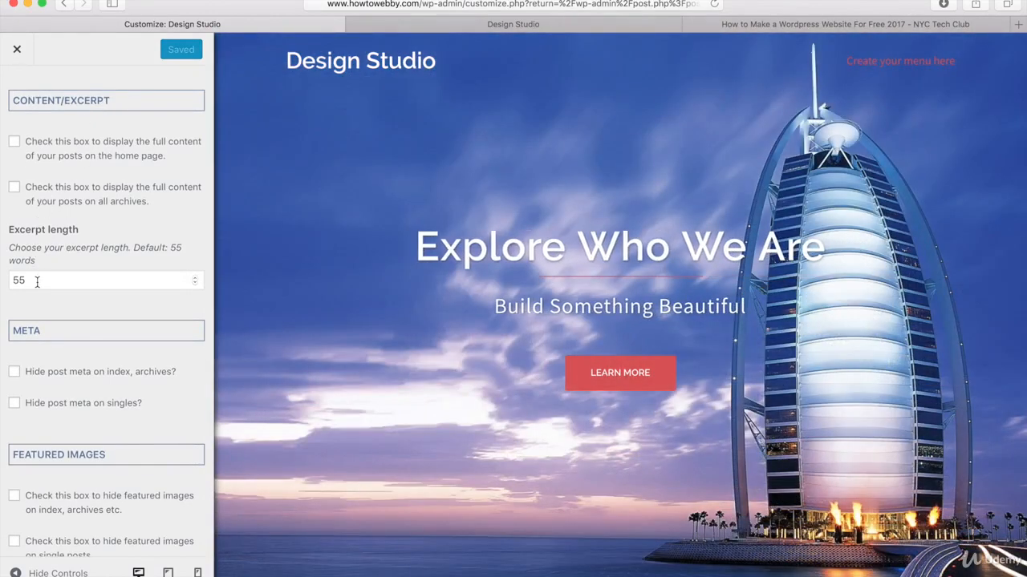
drag(37, 282, 13, 279)
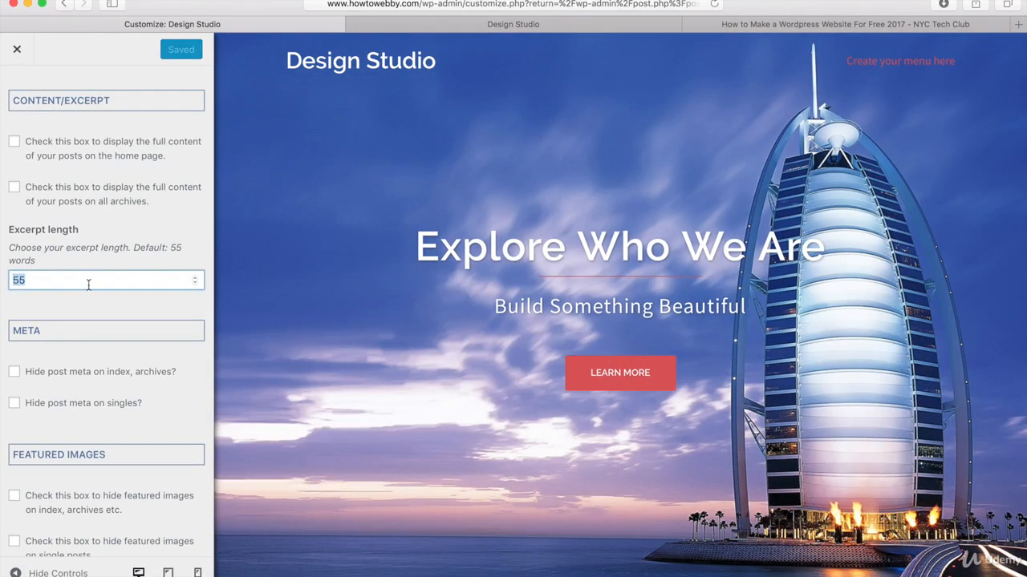
text(30)
click(147, 308)
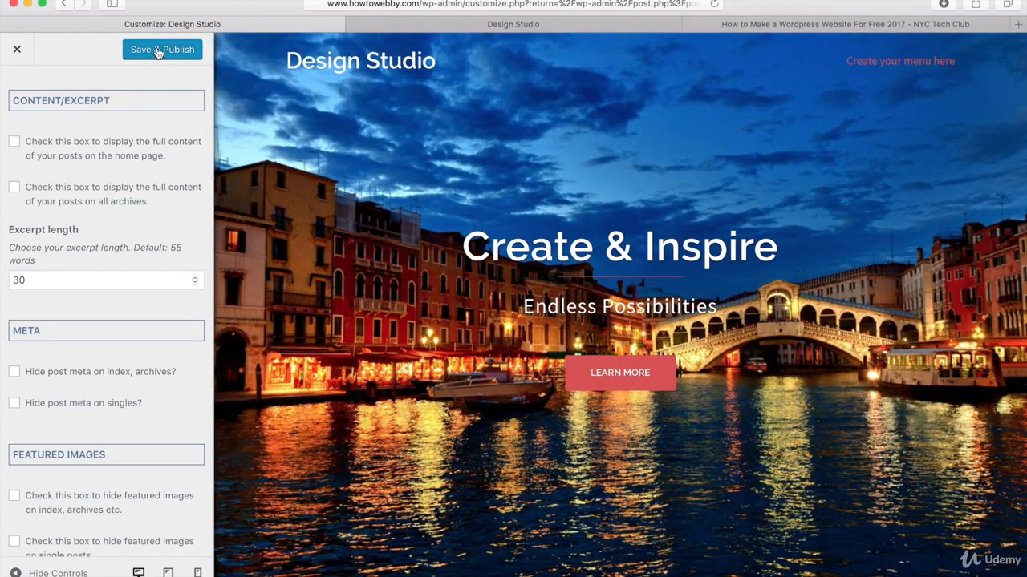
click(160, 49)
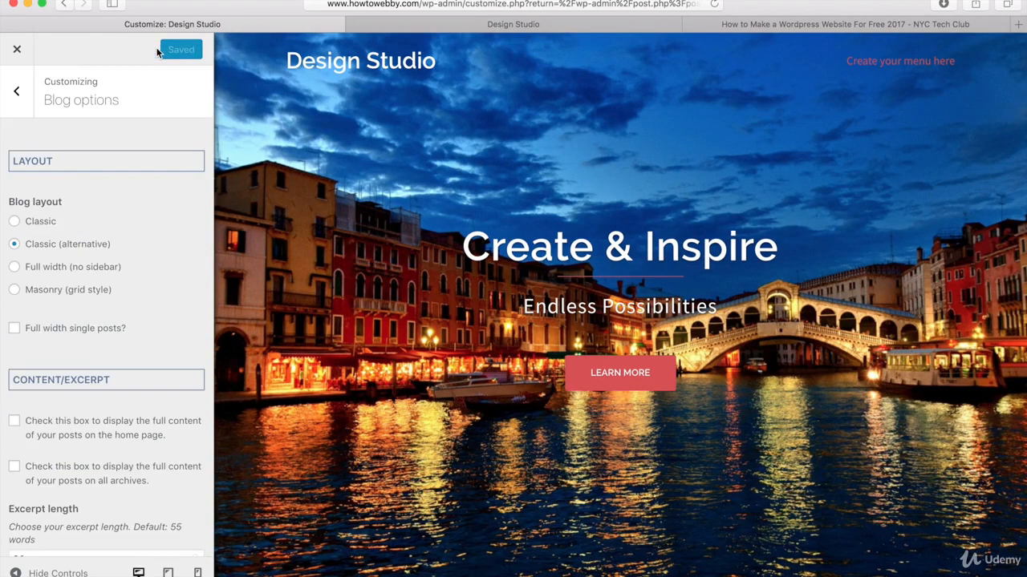
click(17, 94)
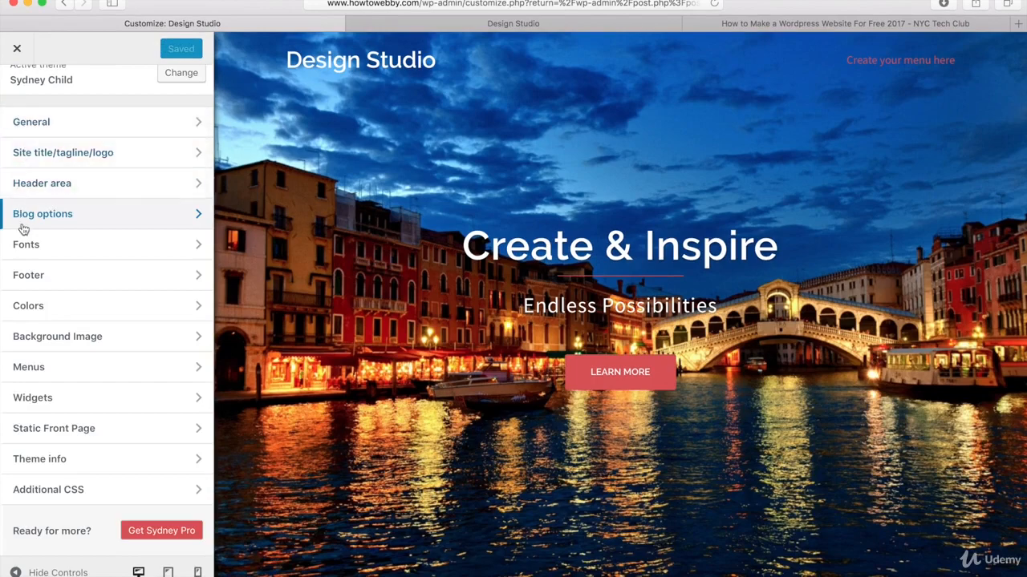
- Review the body and heading fonts and the font sizes in the Fonts settings, including the body font size
click(24, 248)
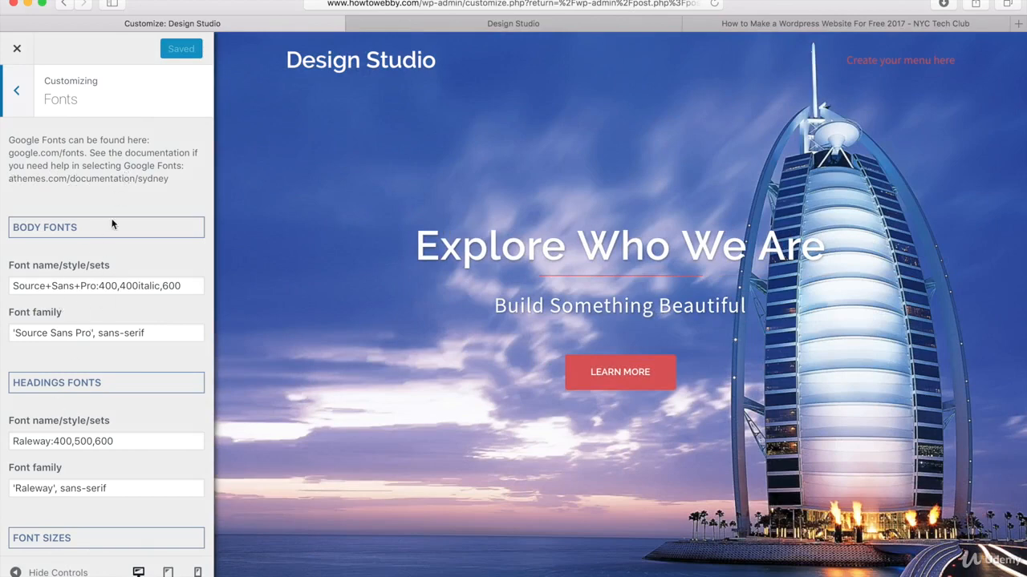
scroll(120, 205, down, 10)
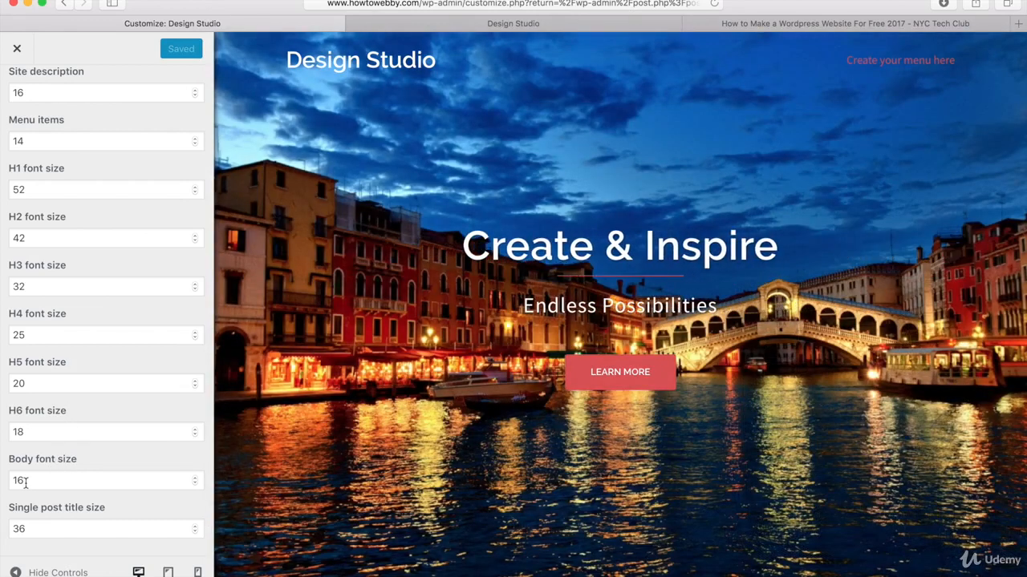
drag(27, 481, 14, 481)
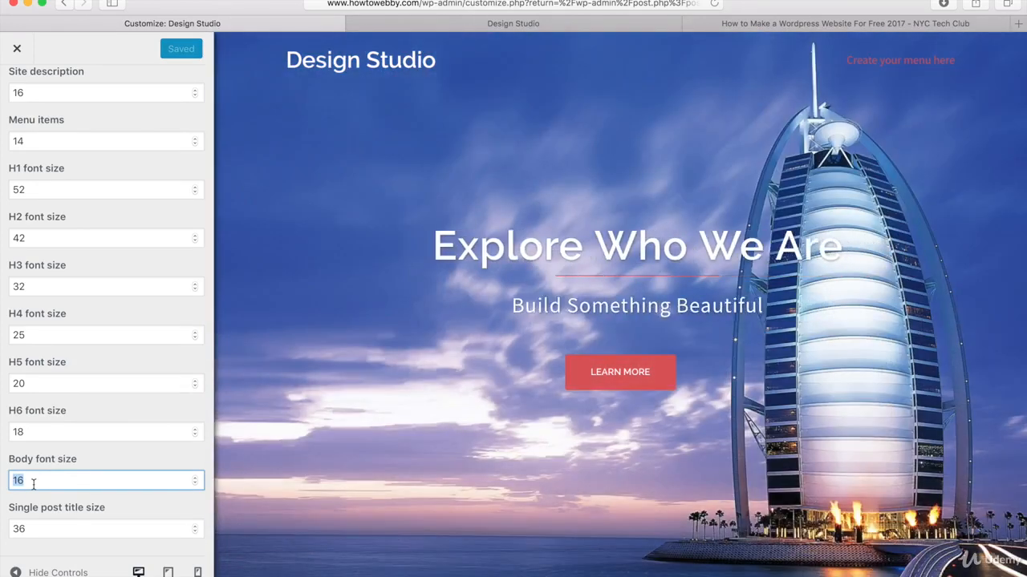
click(33, 483)
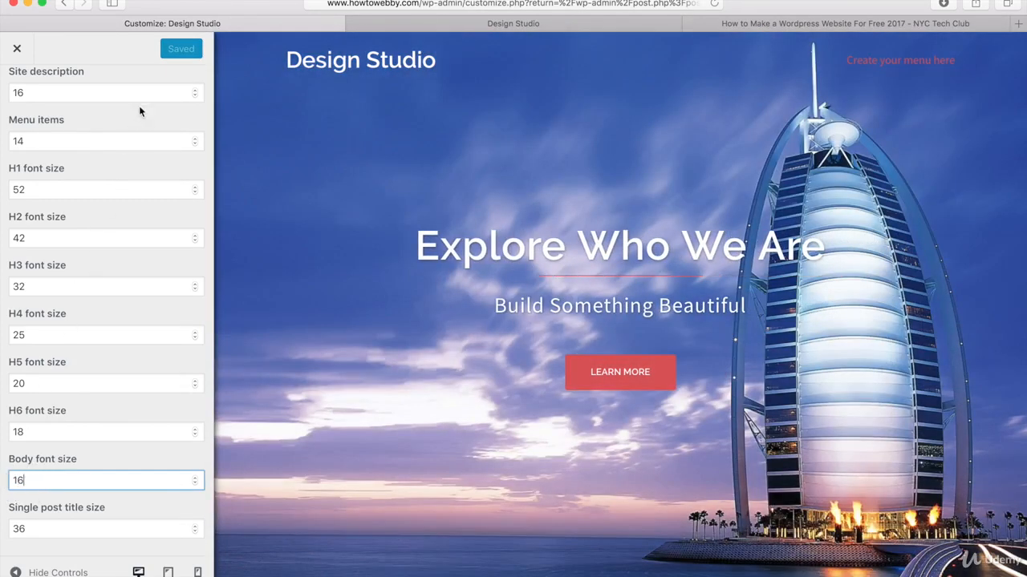
scroll(142, 137, up, 10)
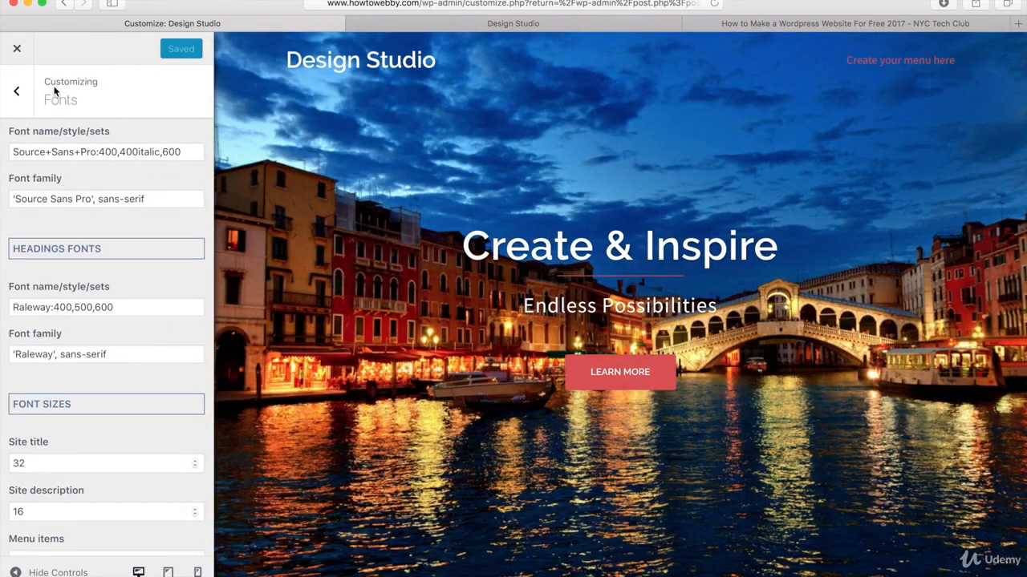
- Leave the Fonts settings and open the General section of the Colors settings
click(17, 92)
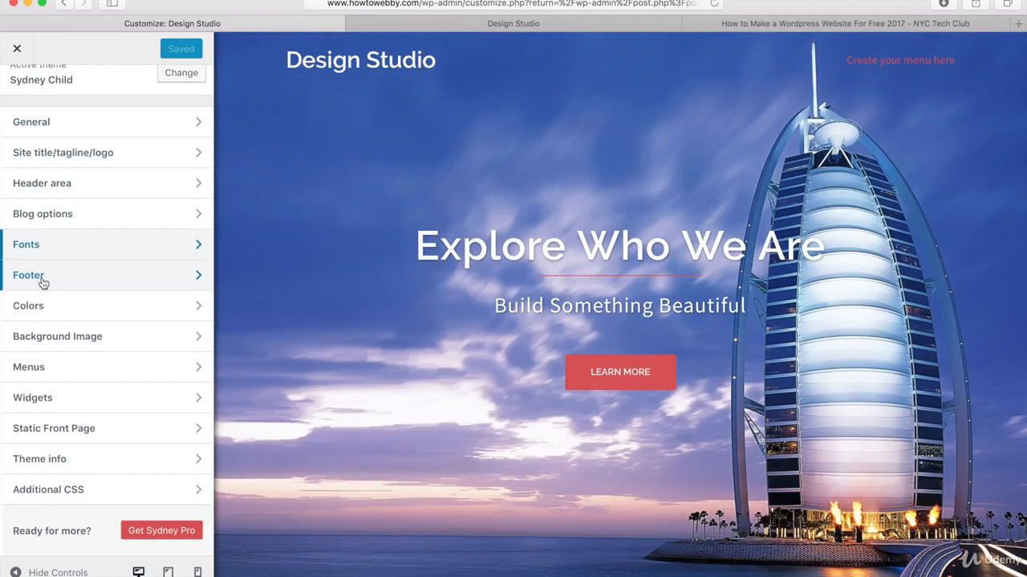
click(29, 310)
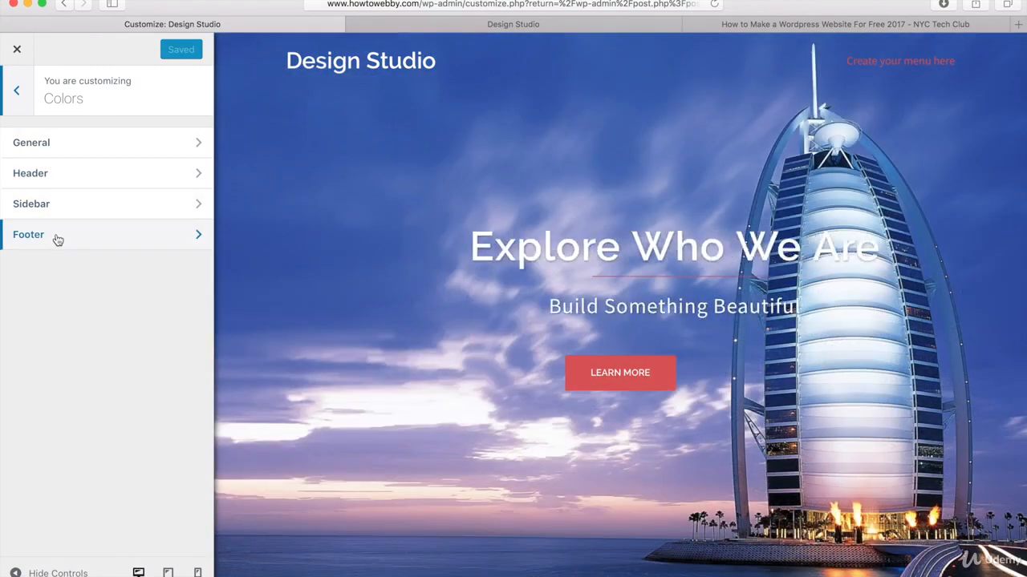
click(43, 146)
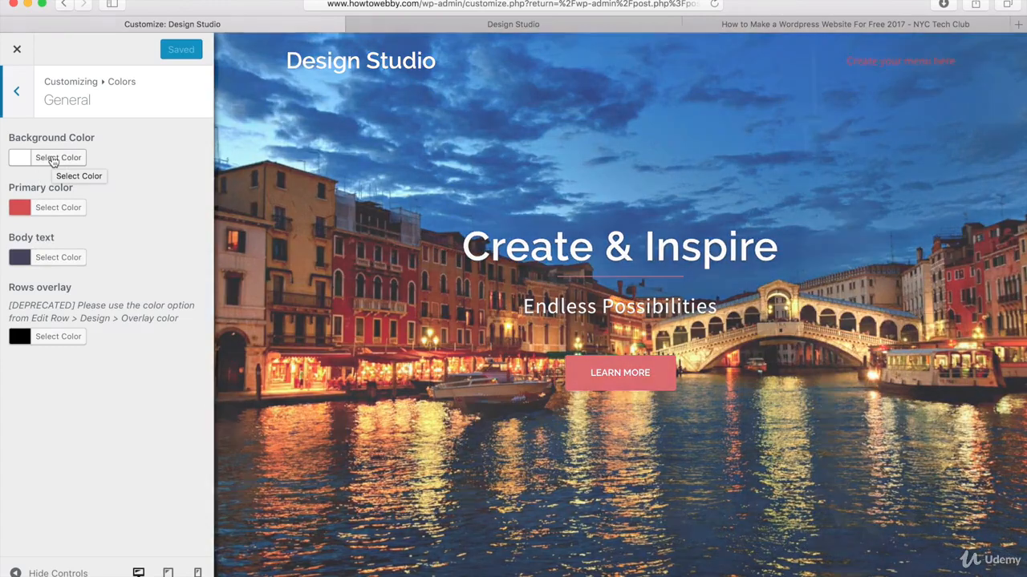
- Try off-white, black, red and yellow as the site's background color, and restore the default color
click(45, 162)
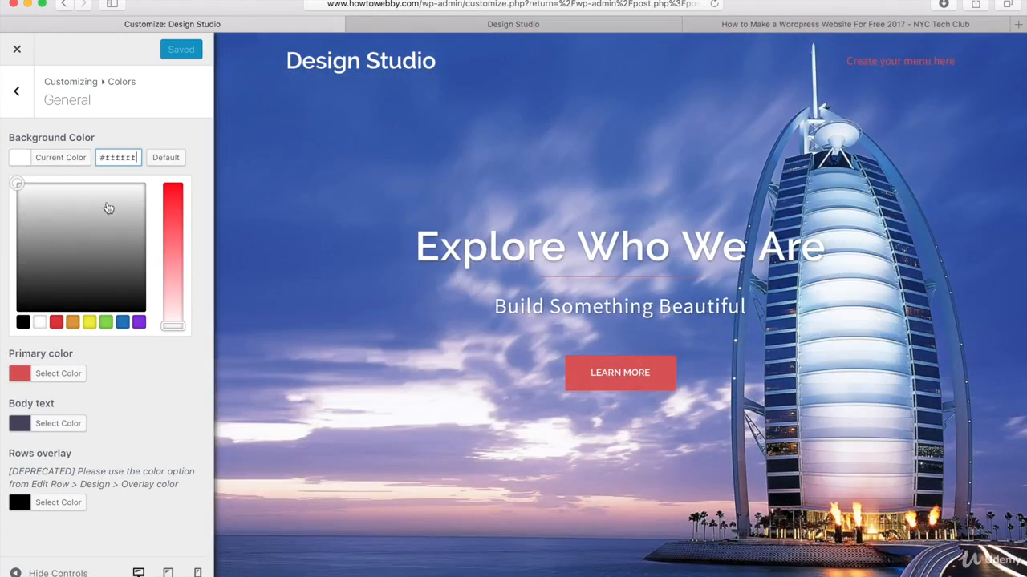
click(17, 183)
mouse_move(17, 183)
mouse_down()
mouse_move(73, 267)
mouse_move(105, 222)
mouse_move(44, 217)
mouse_move(16, 184)
mouse_up()
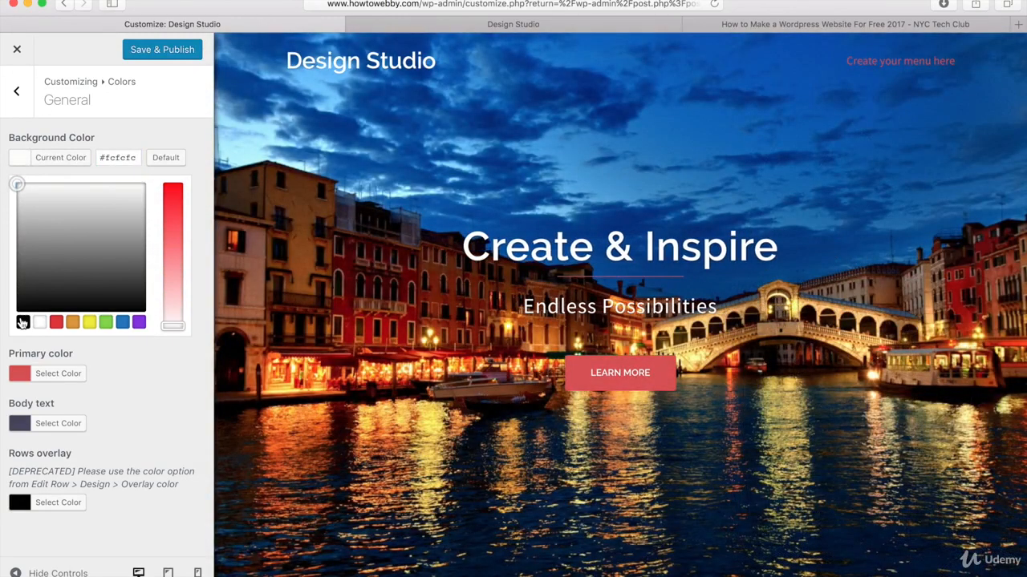
click(23, 322)
click(56, 322)
click(89, 322)
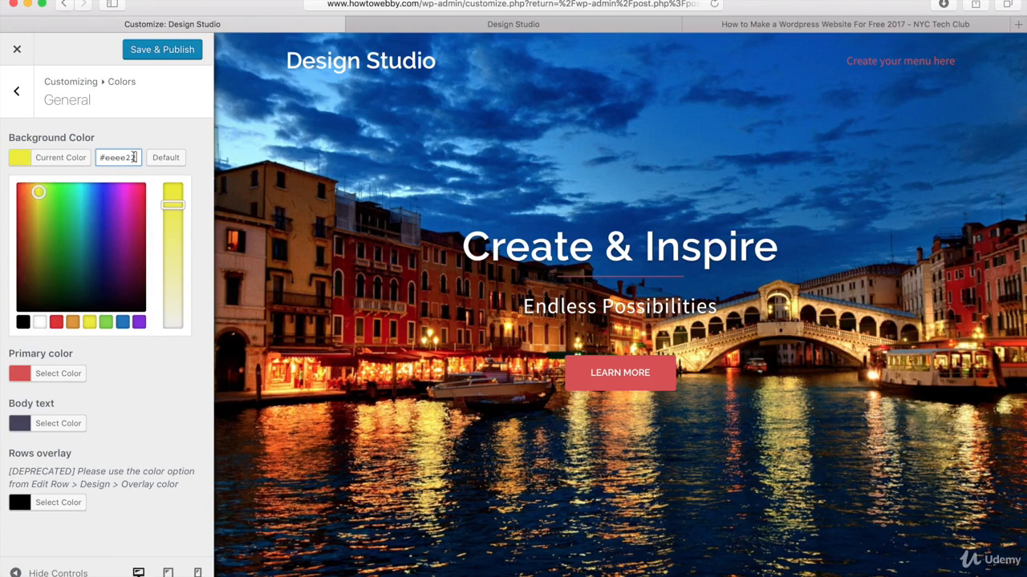
drag(135, 158, 98, 157)
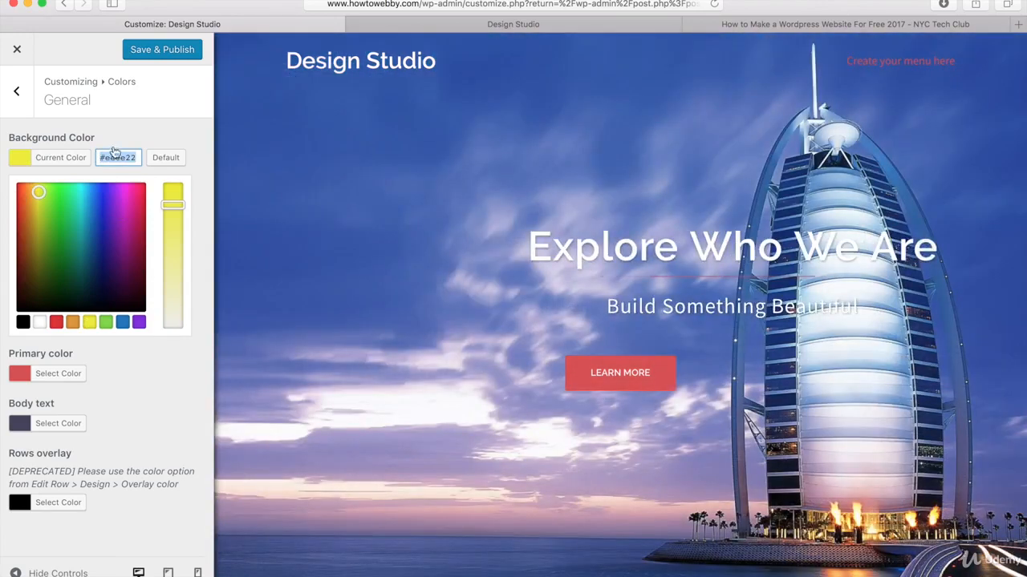
click(165, 158)
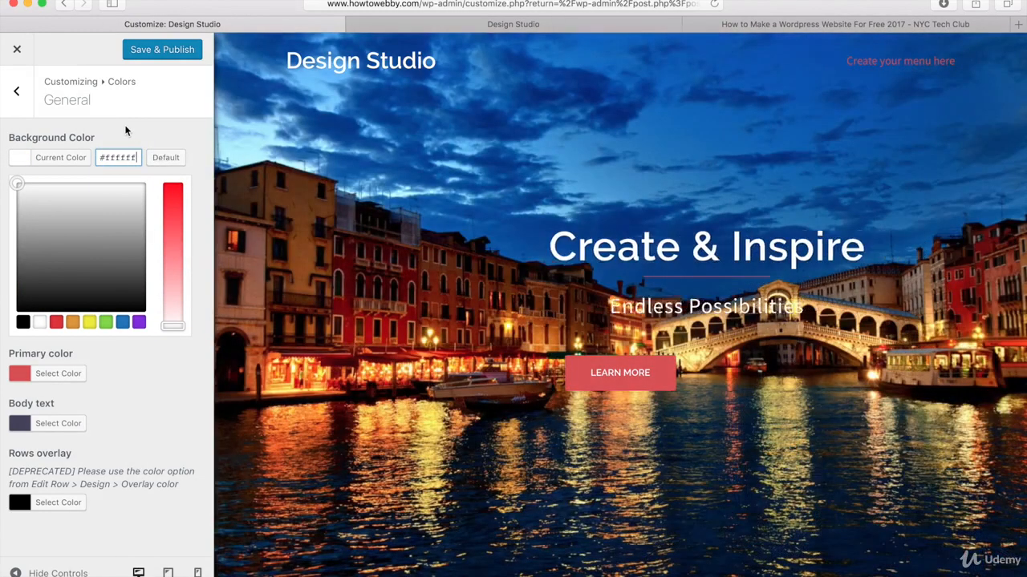
click(134, 128)
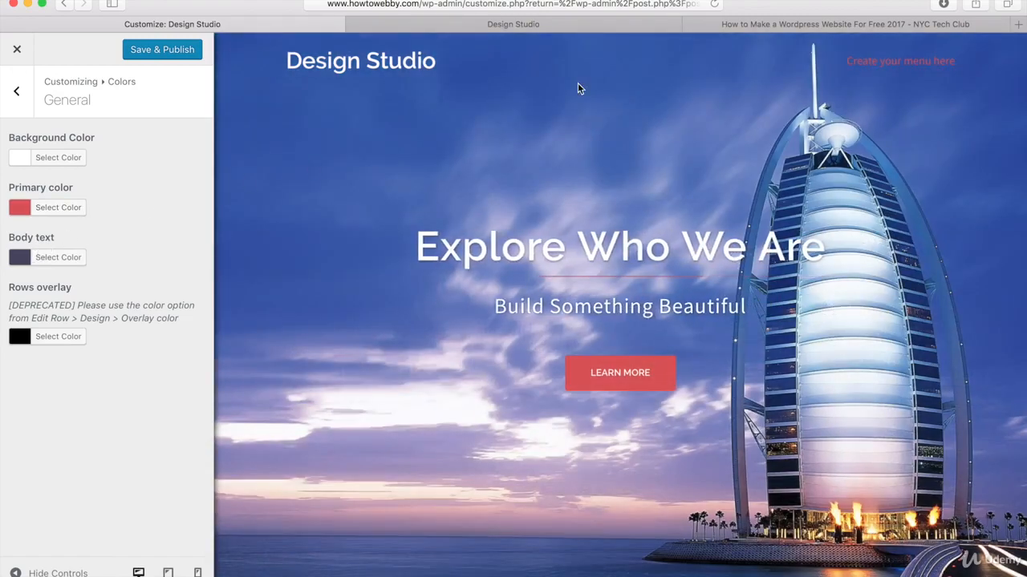
- Look up the primary color code in the Colors part of Step 14 of the guide and select it
click(746, 22)
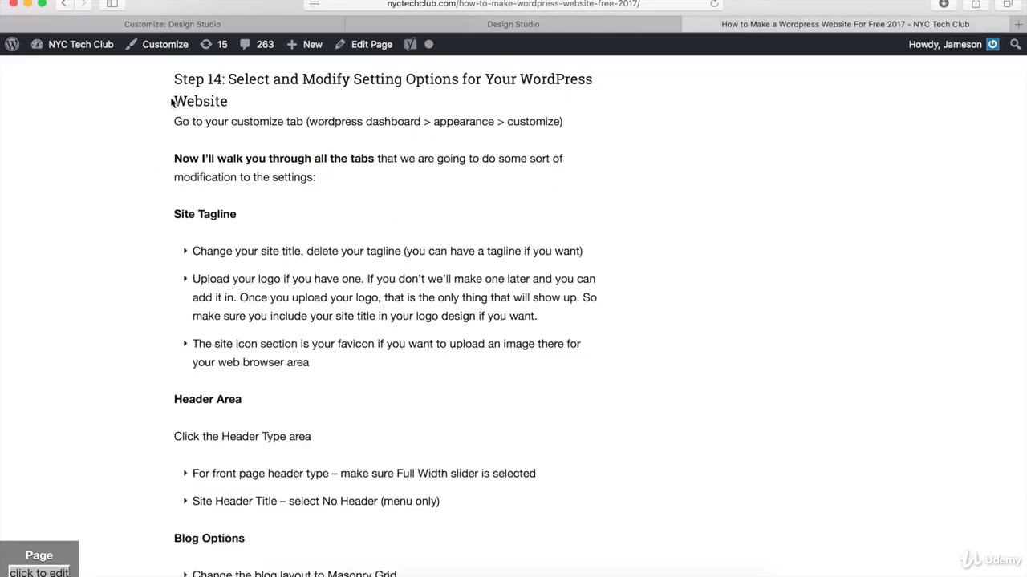
scroll(185, 156, down, 10)
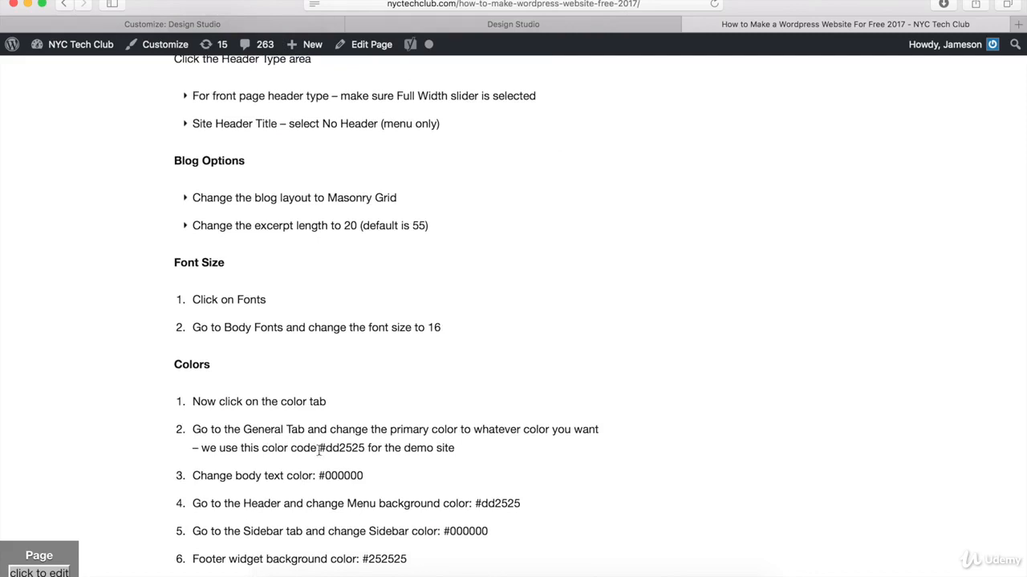
drag(321, 447, 350, 445)
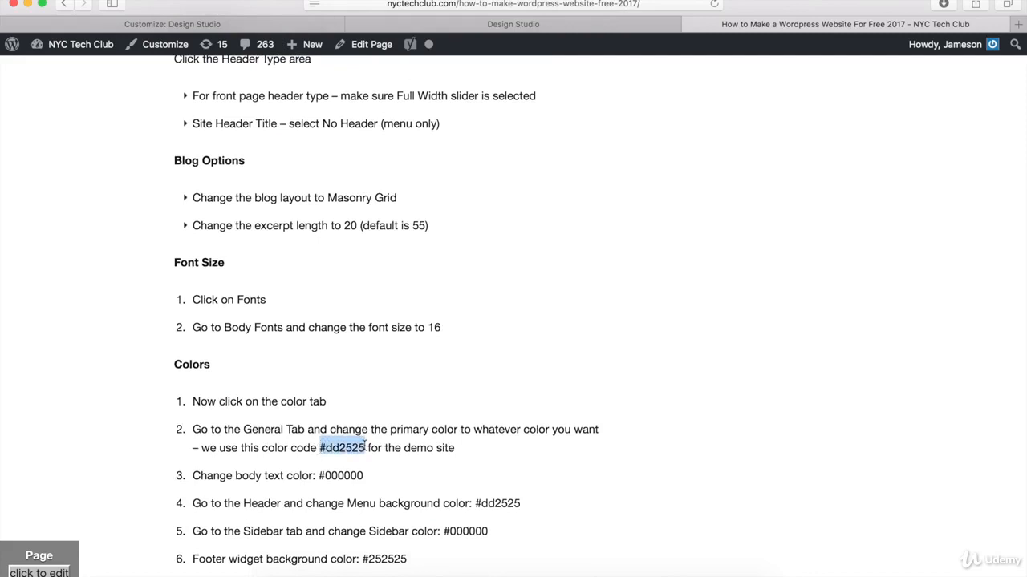
- Back in the customizer, set the primary color to #dd2525
click(148, 24)
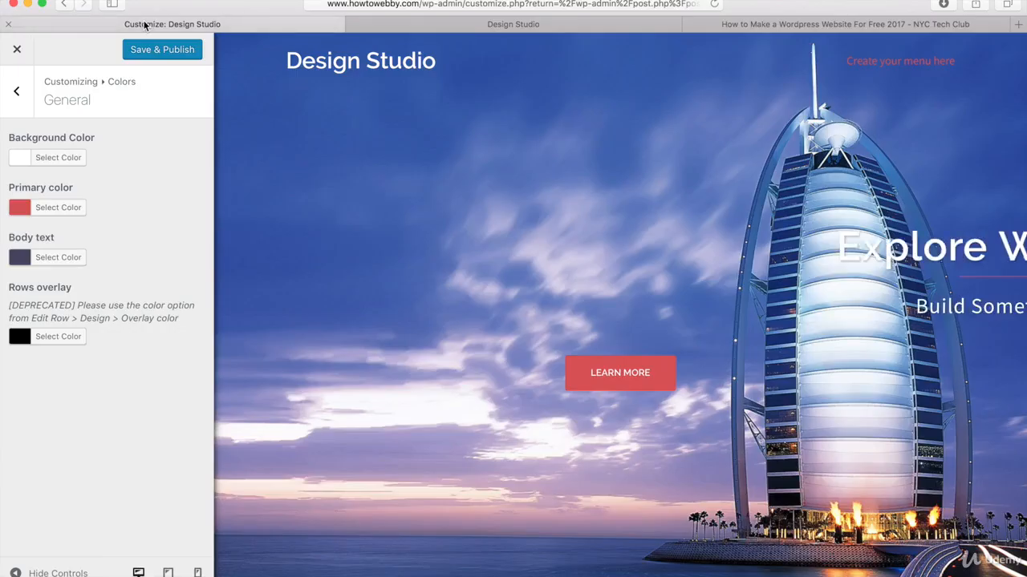
click(53, 210)
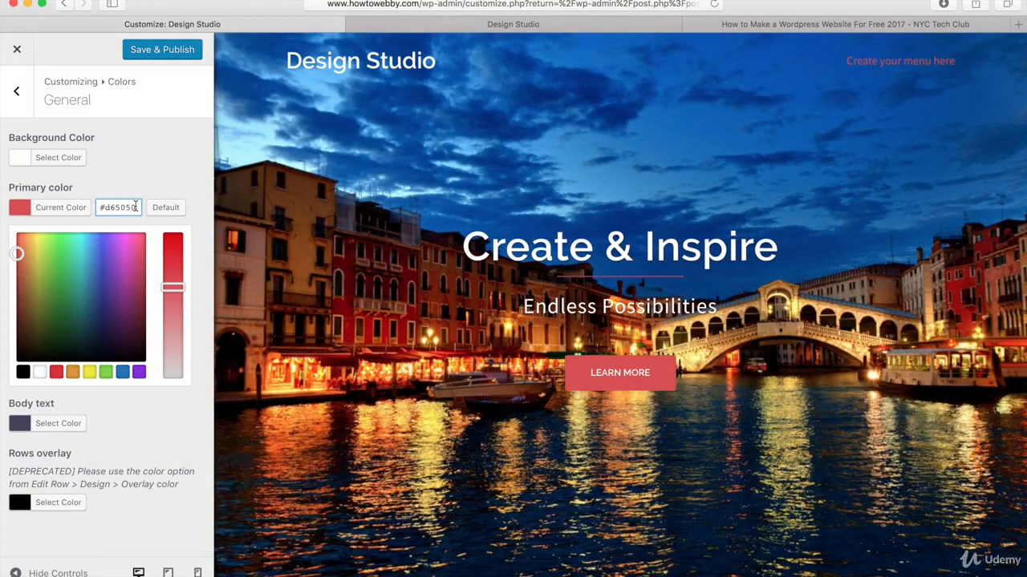
drag(135, 206, 101, 205)
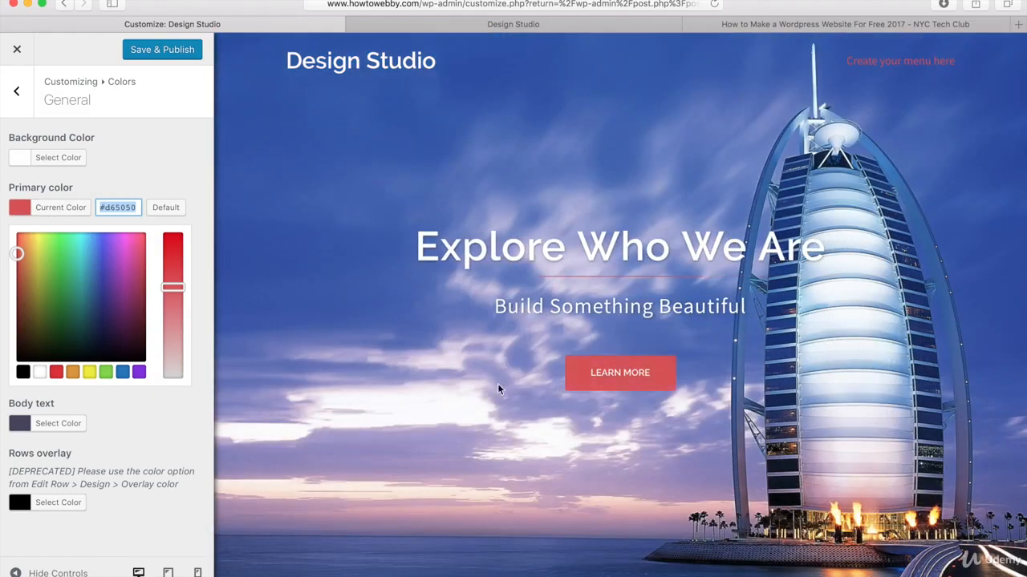
click(100, 206)
text(#dd2525)
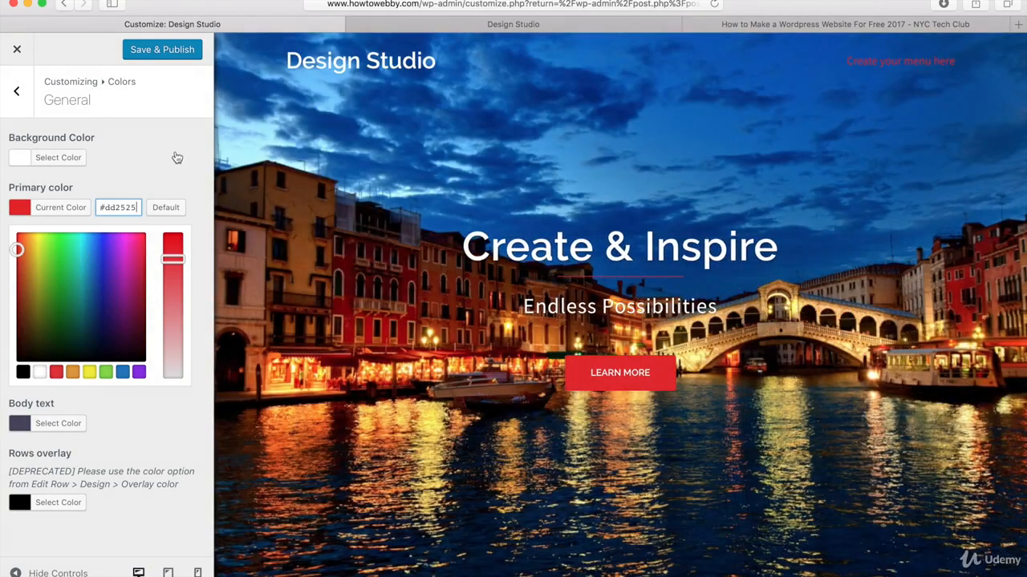
click(179, 158)
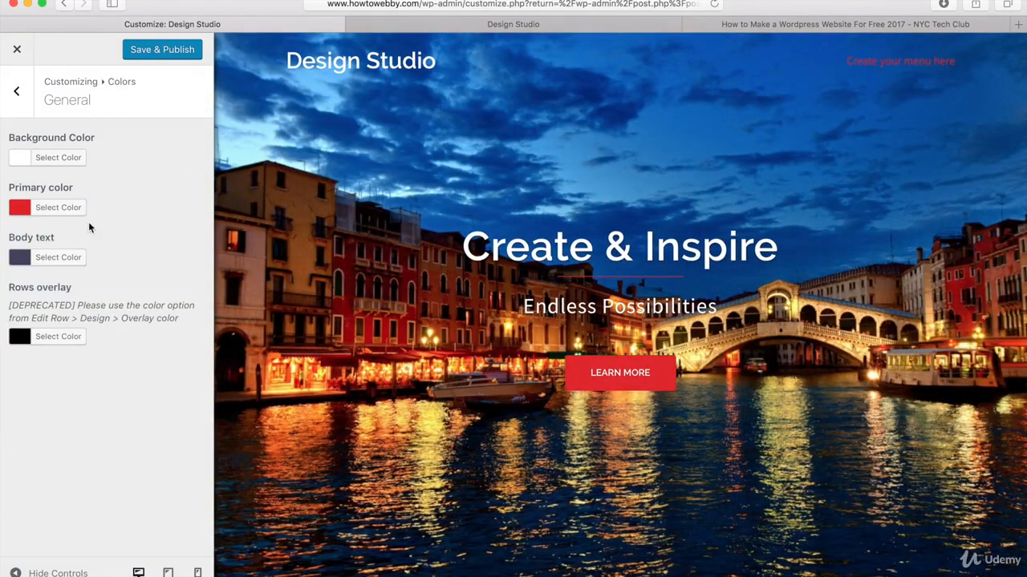
- Set the body text color to black (#000000), save and publish, and leave the General color settings
click(58, 258)
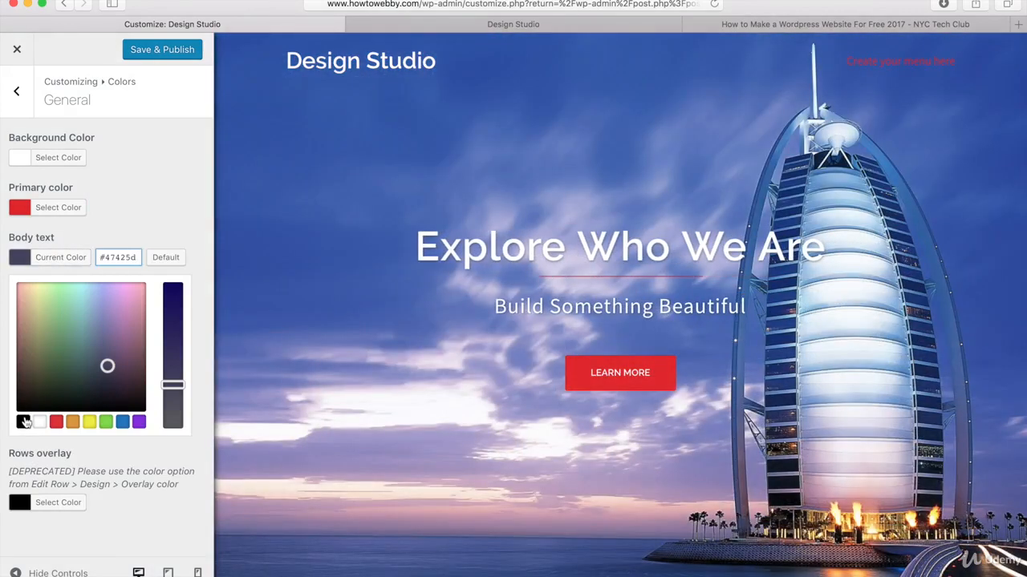
click(24, 422)
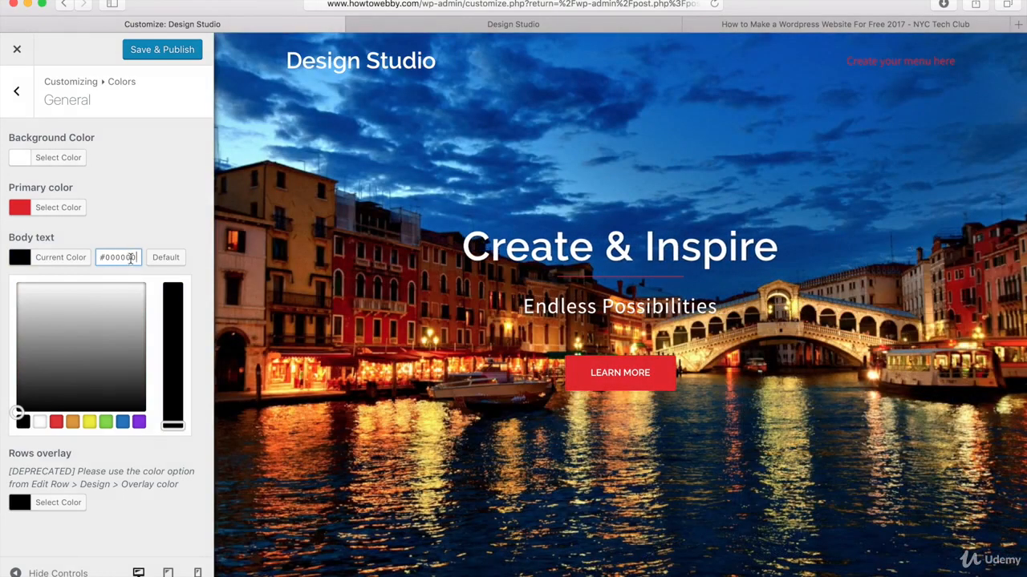
click(180, 203)
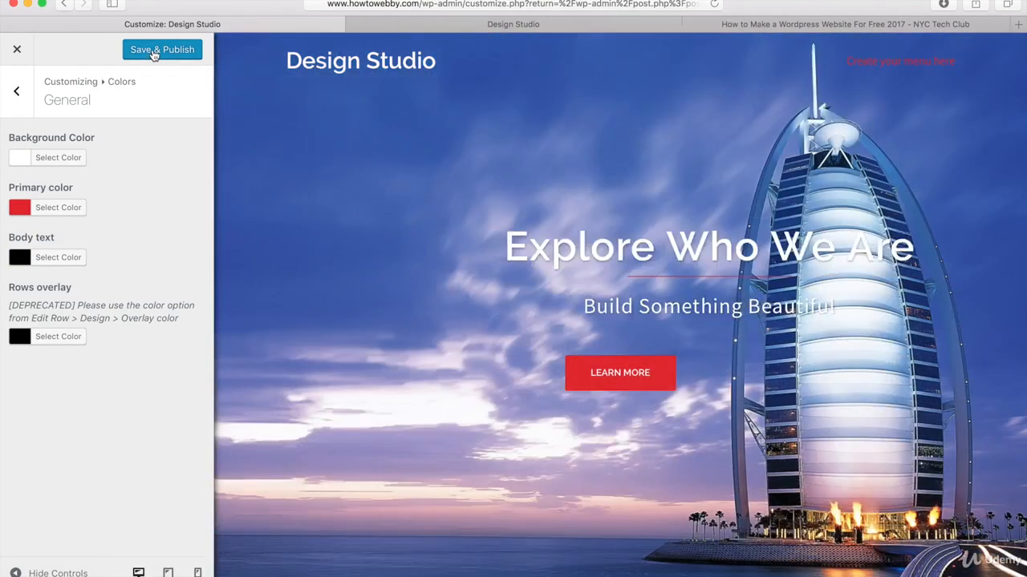
click(151, 52)
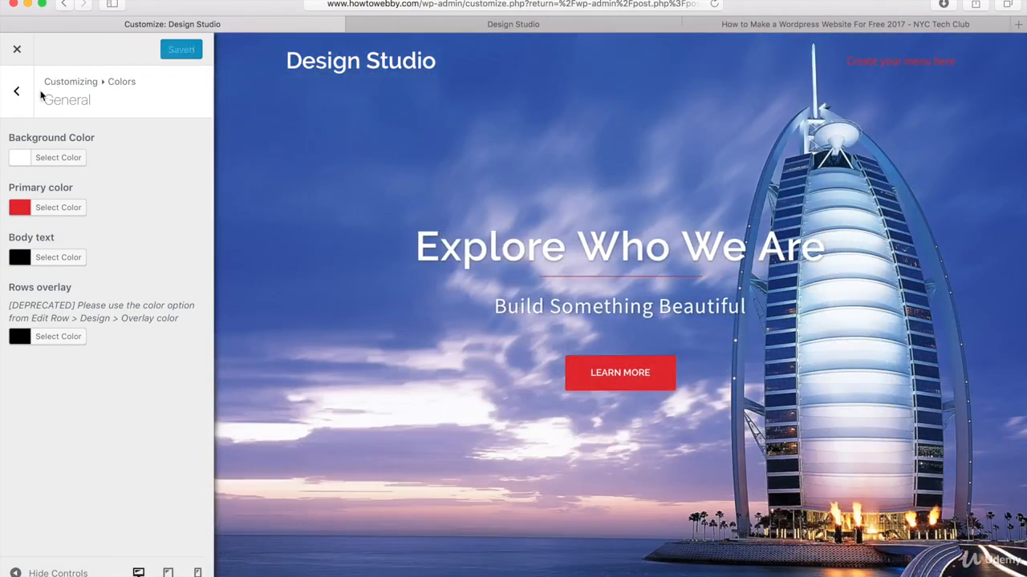
click(17, 93)
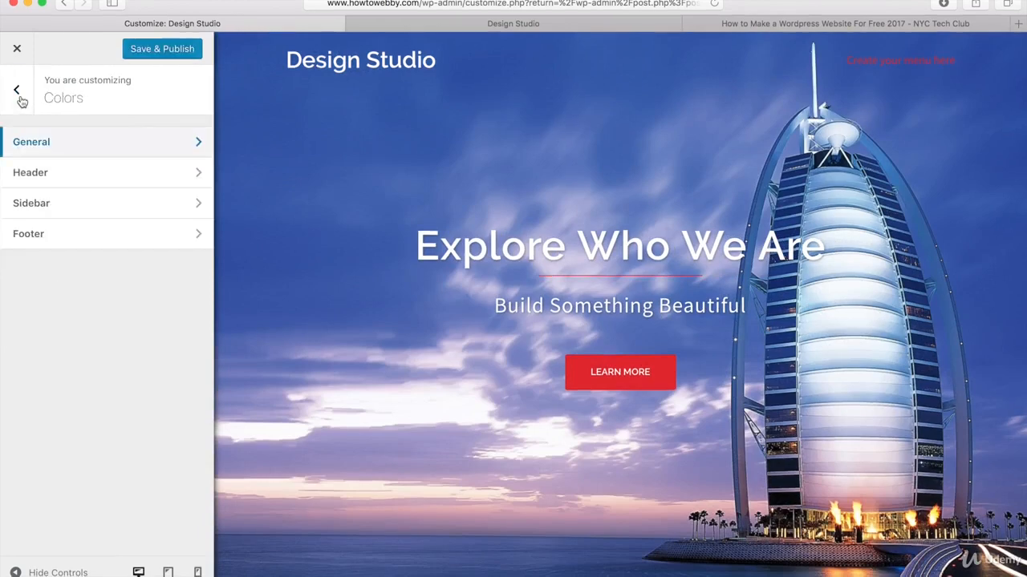
- Open the Header color settings and examine the sticky menu's background color on the finished demo site
click(35, 173)
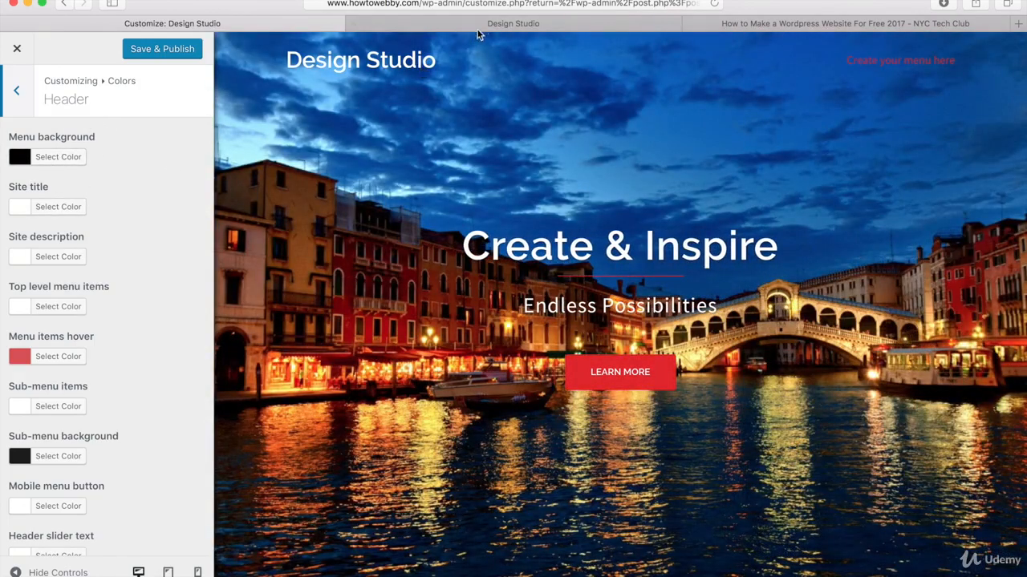
click(504, 24)
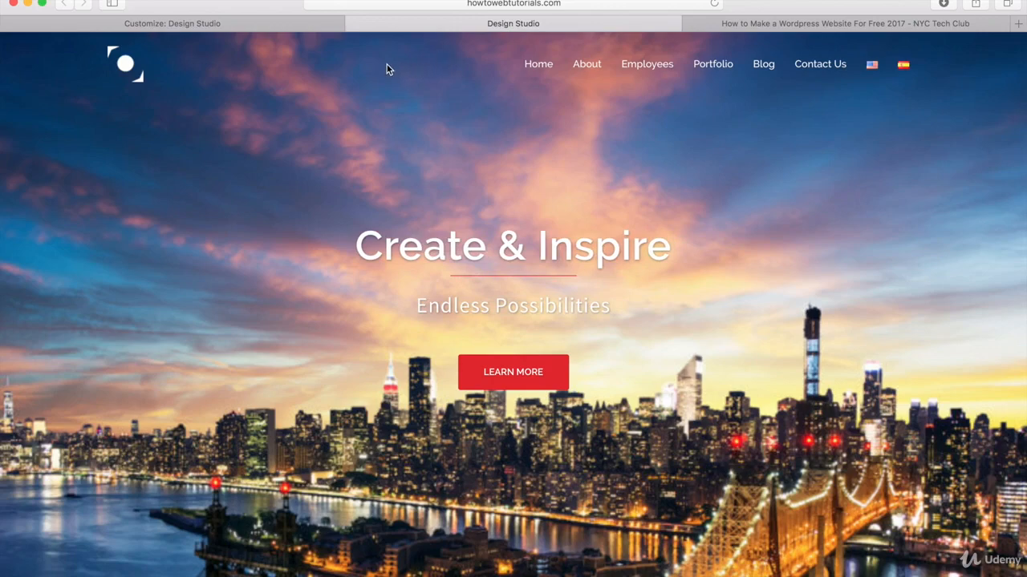
scroll(387, 69, down, 10)
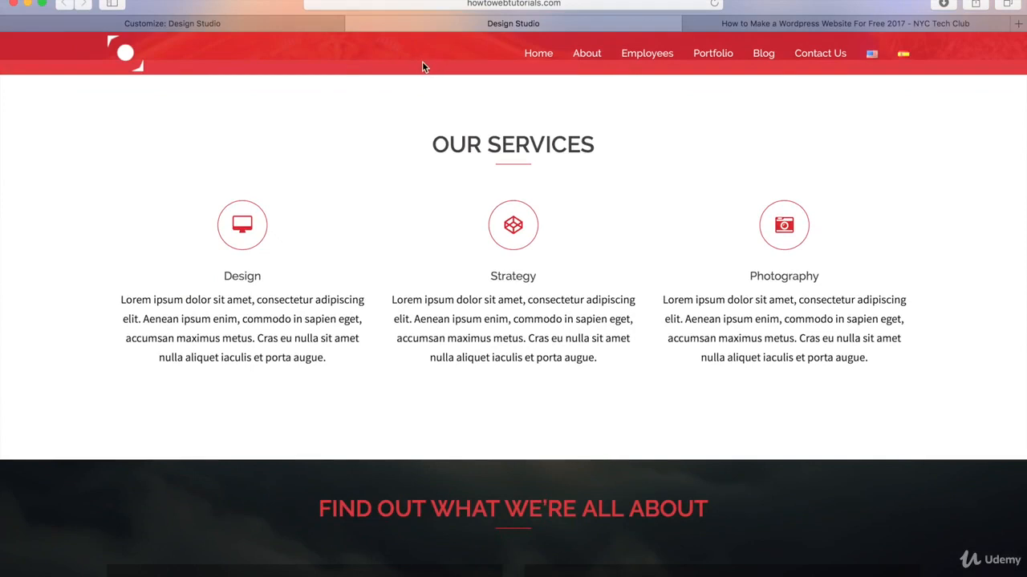
- Back in the customizer, set the header's menu background color to #dd2525, save and publish, and leave the Header color settings
click(220, 23)
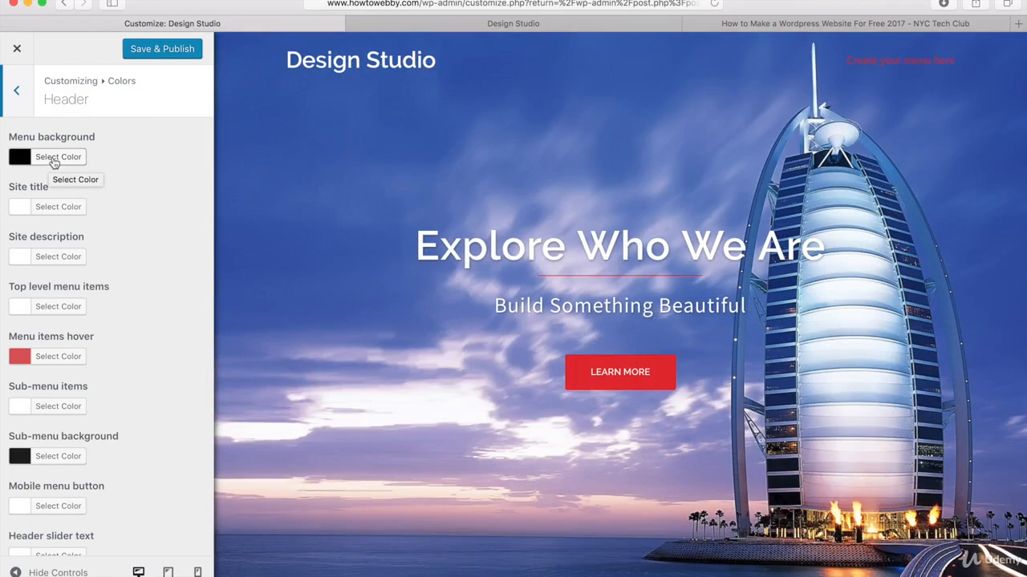
click(54, 160)
click(134, 154)
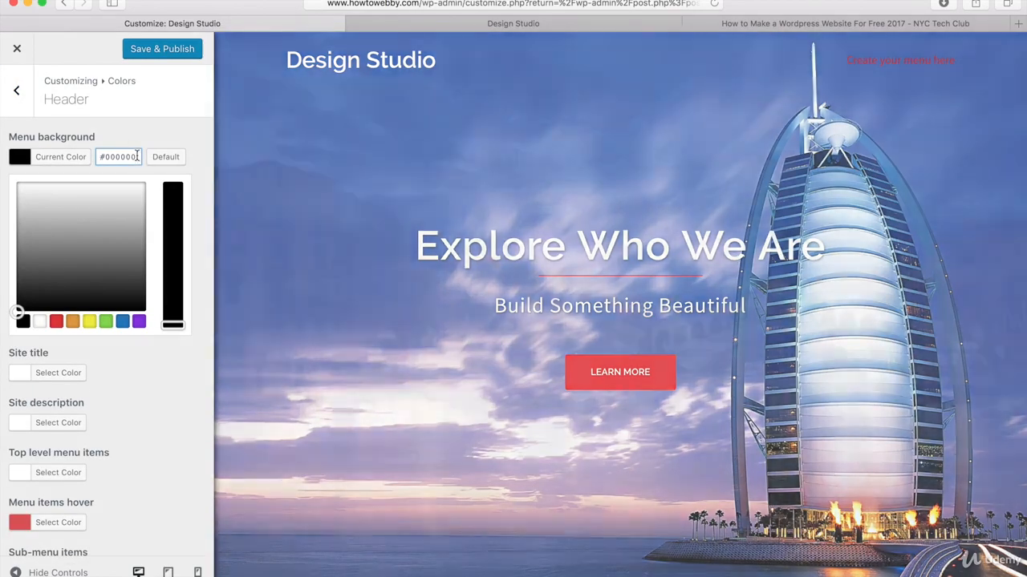
triple_click(135, 156)
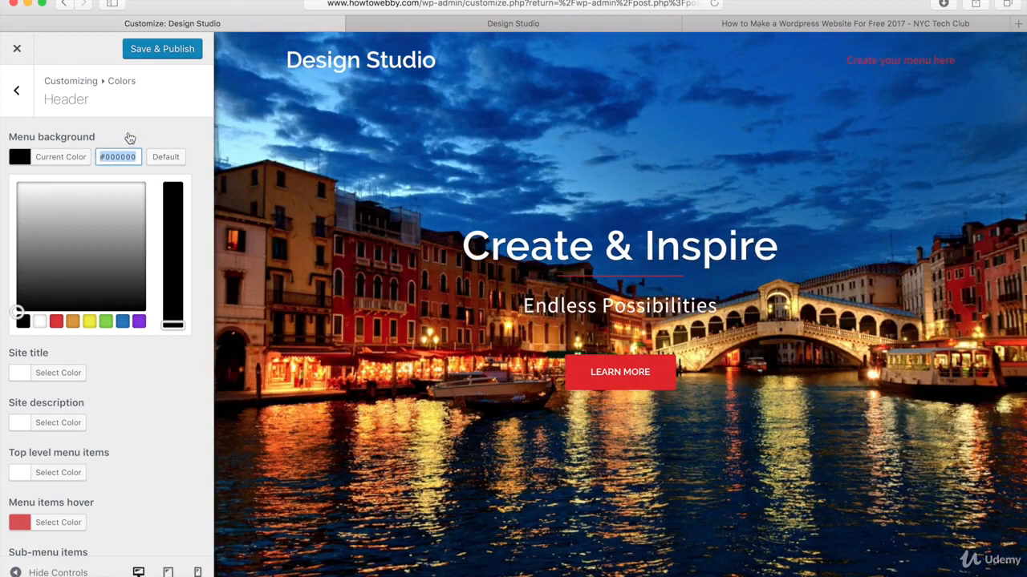
text(#dd2525)
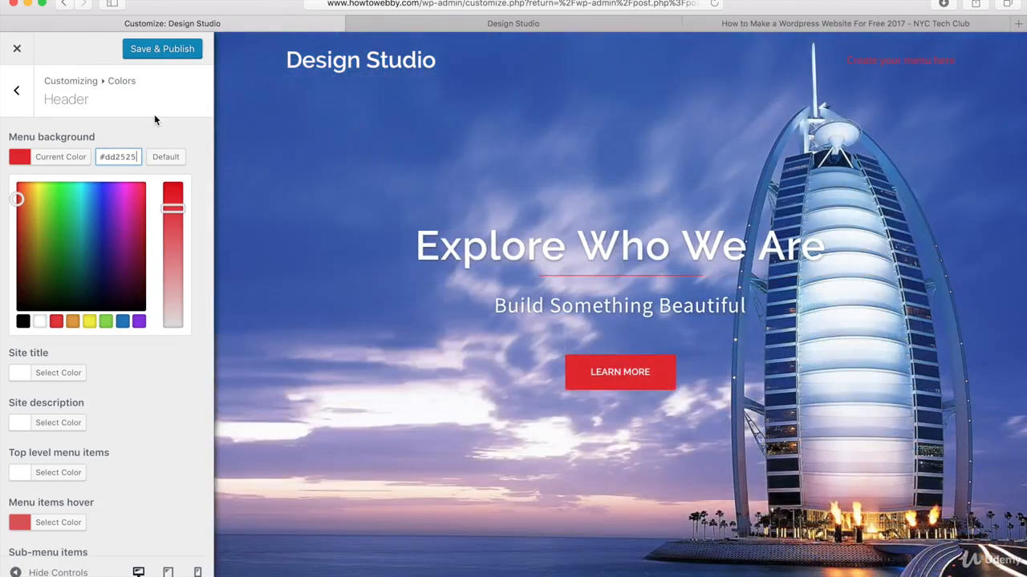
click(161, 50)
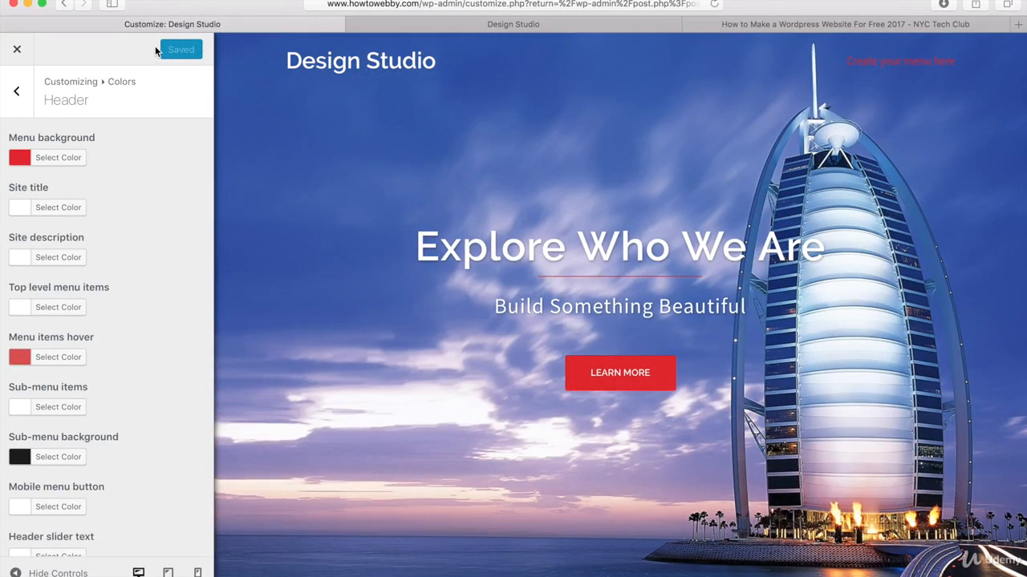
click(19, 94)
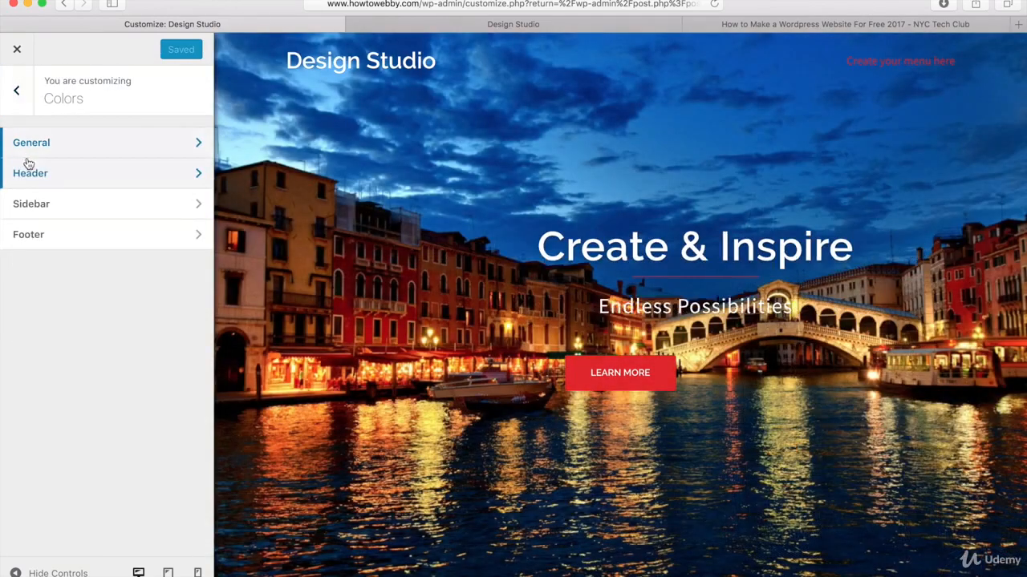
- Set the sidebar color to black (#000000), save and publish, and return to the list of color sections
click(30, 206)
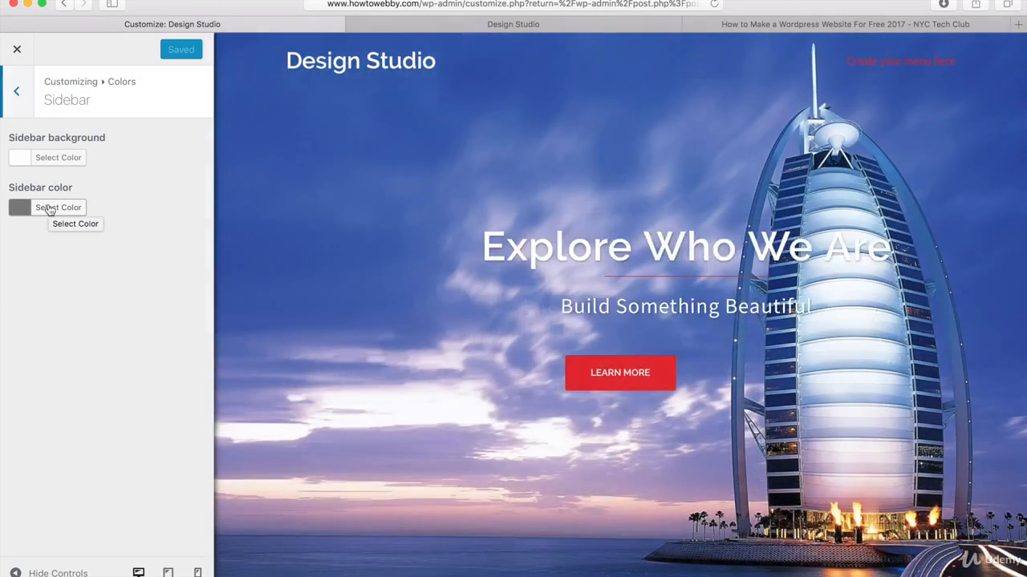
click(49, 210)
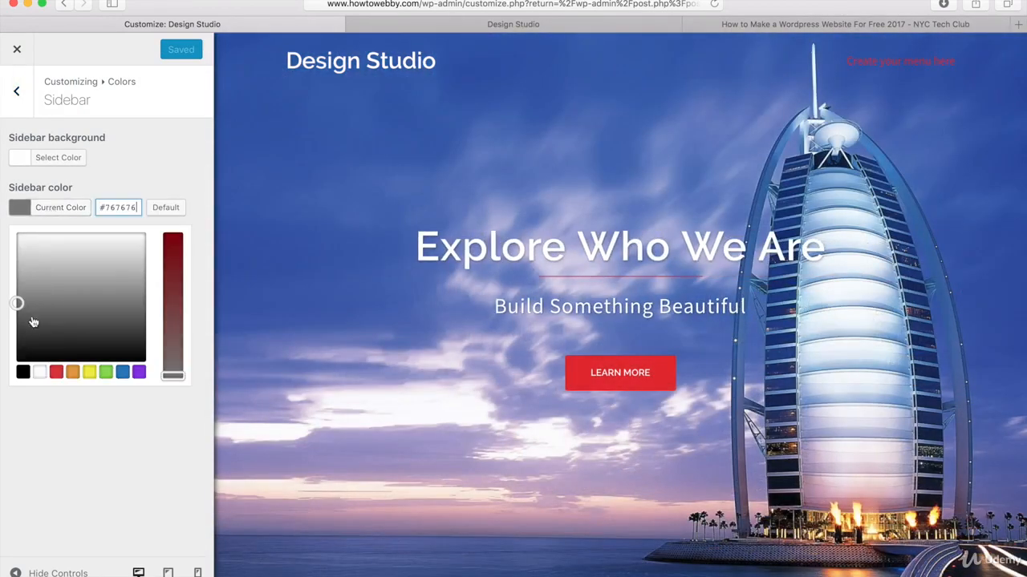
click(23, 372)
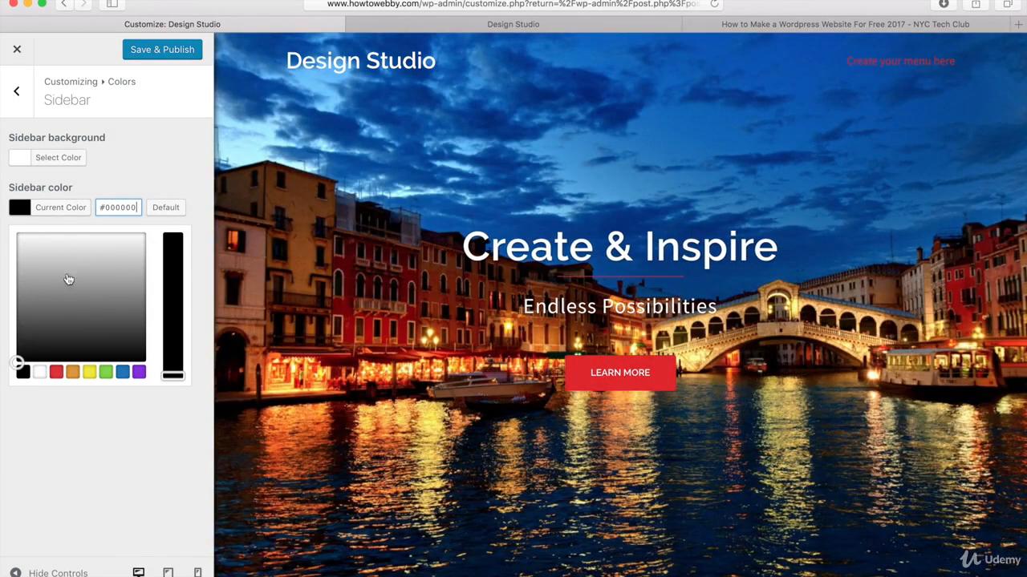
click(158, 50)
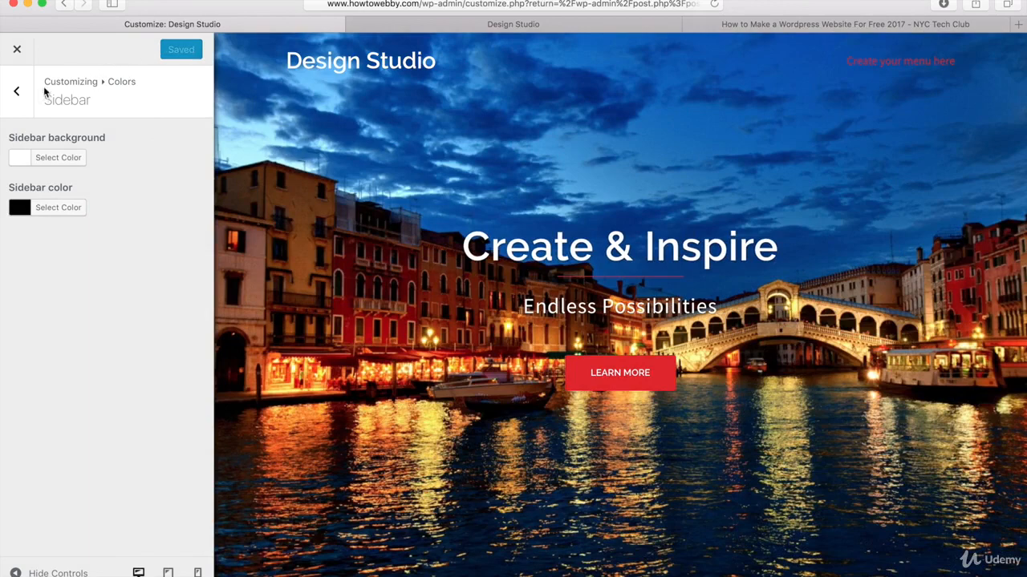
click(24, 98)
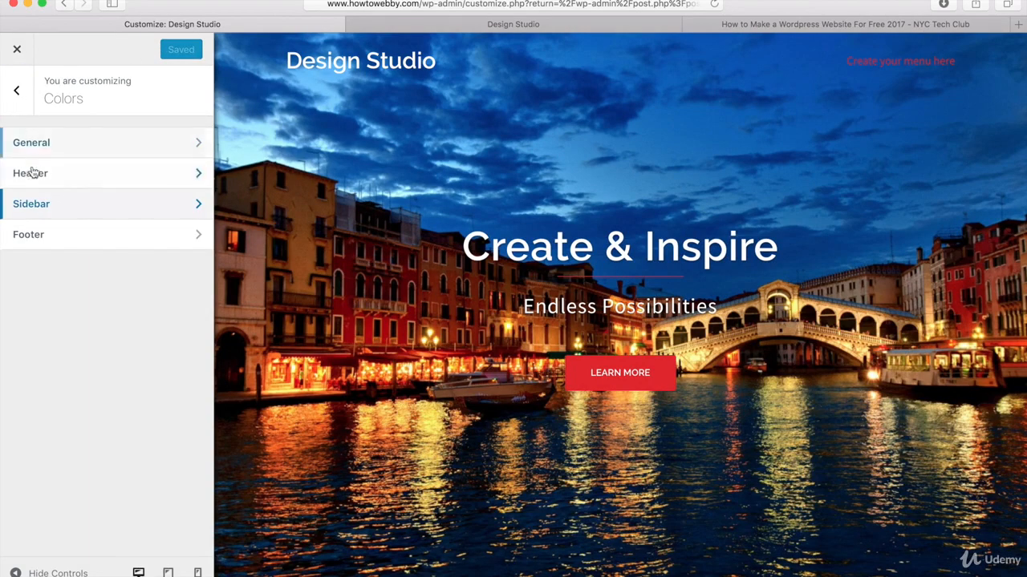